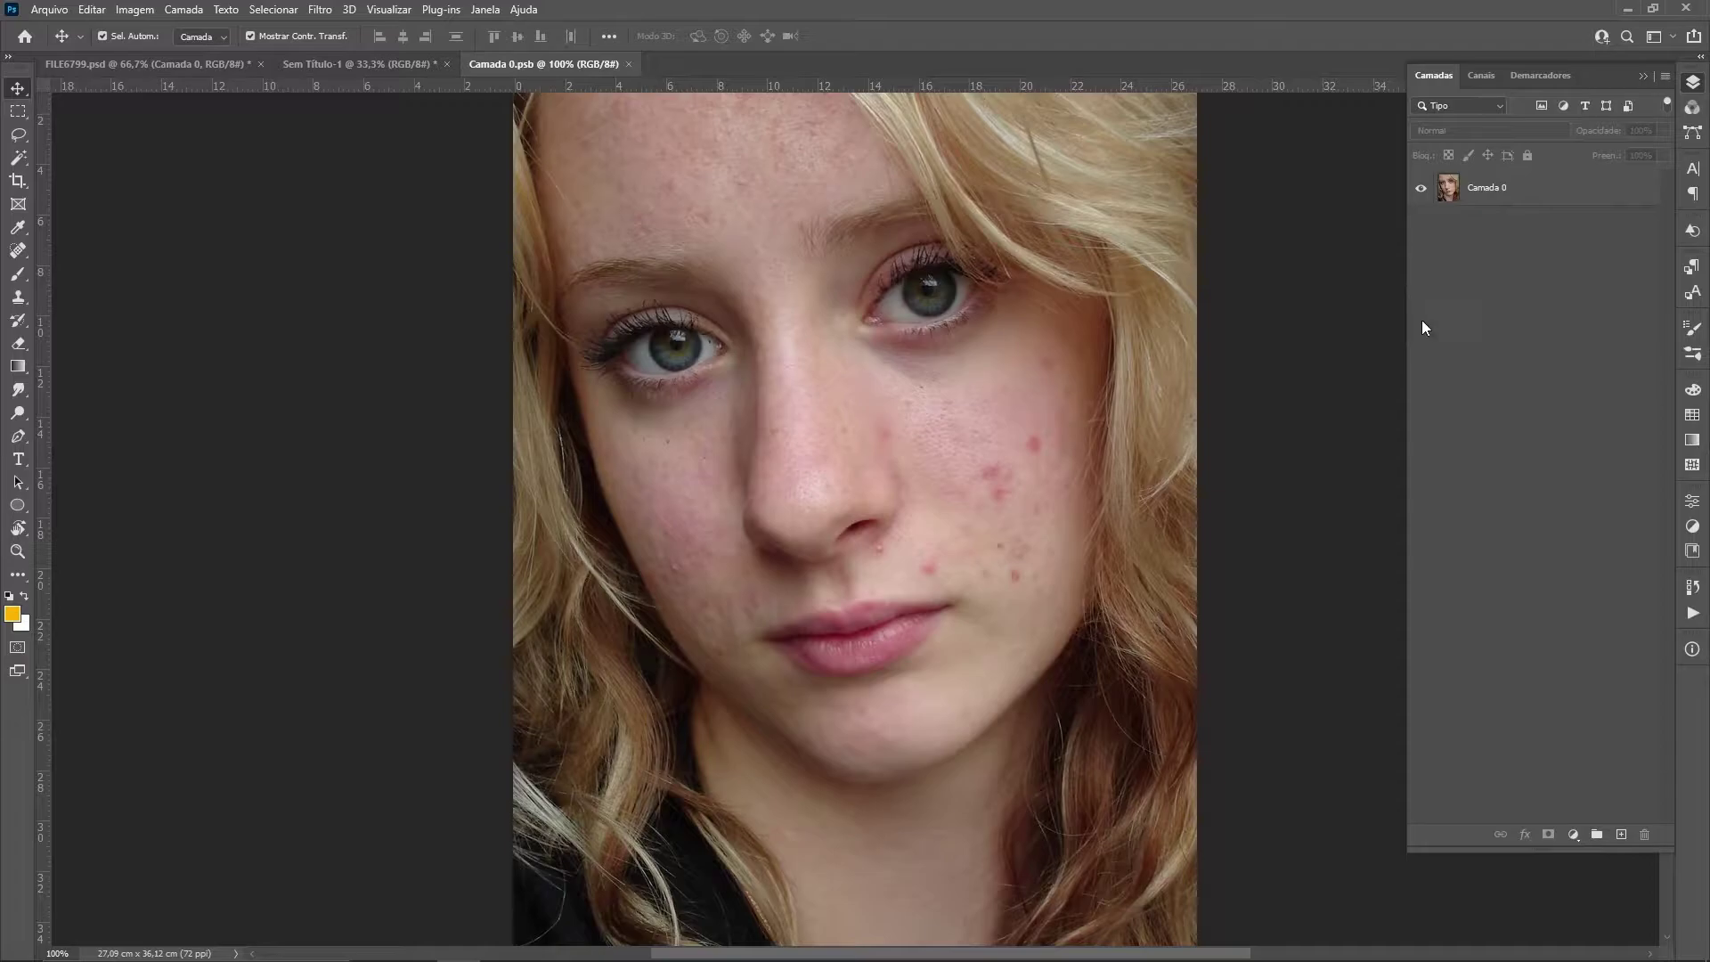
Convert the portrait layer Camada 0 into a smart object from its layer menu
right_click(1555, 200)
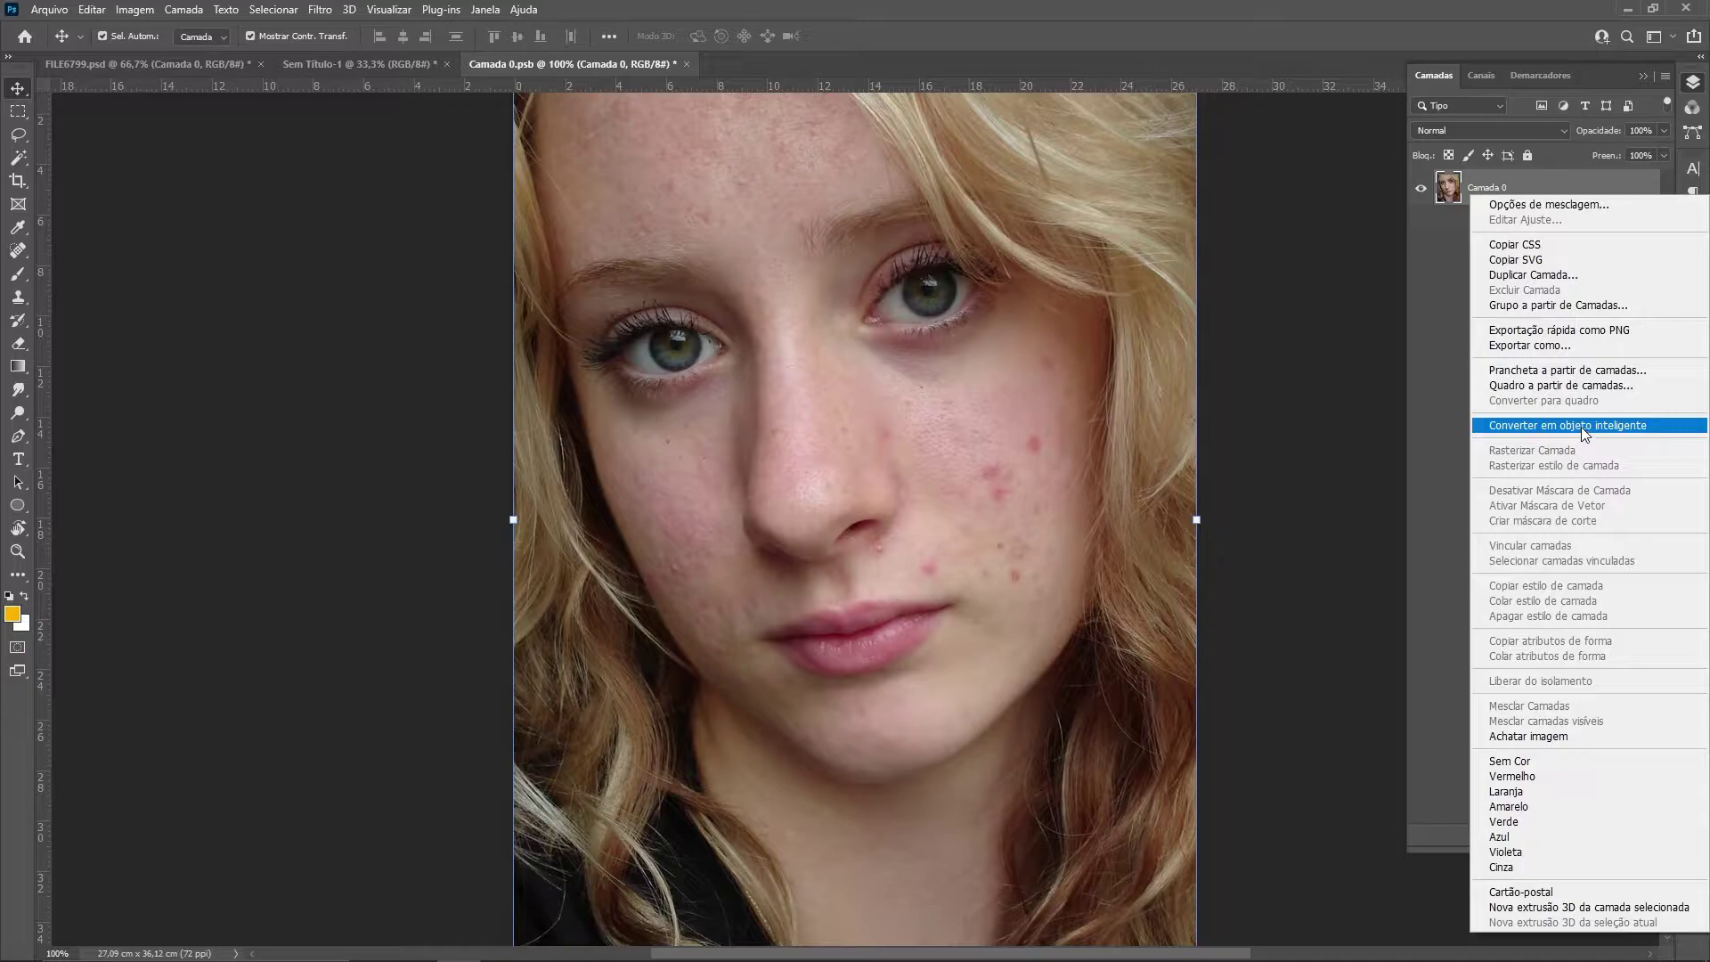
left_click(1583, 432)
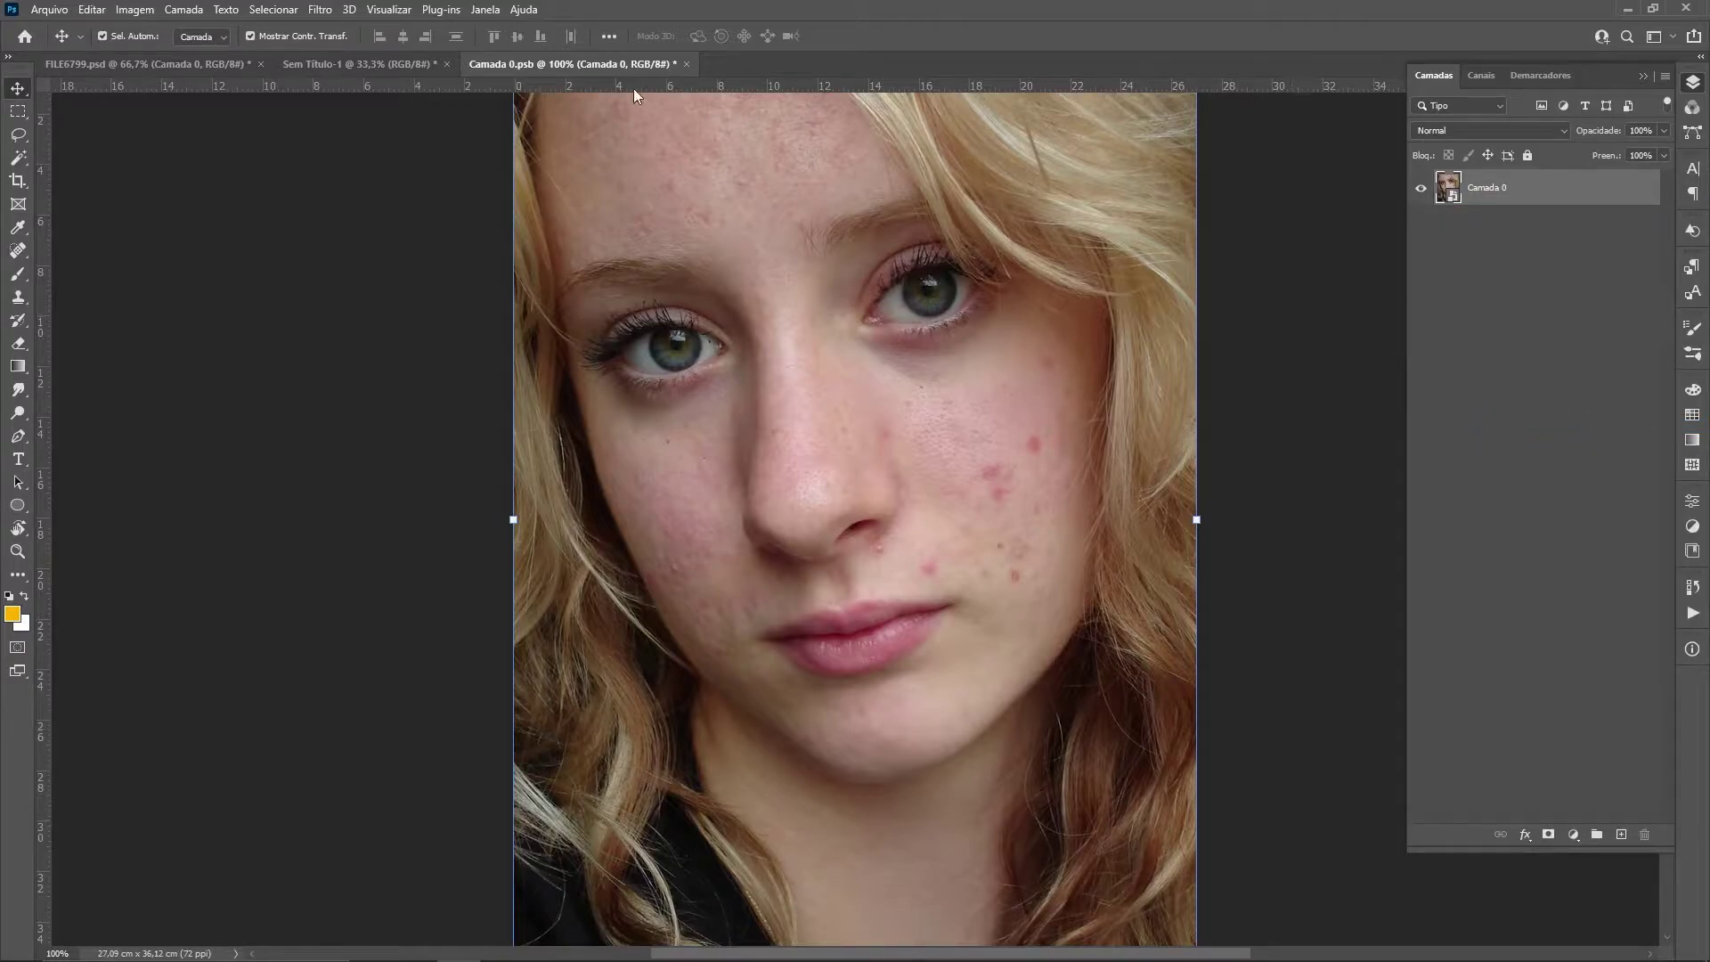
Apply Neural Filters Suavização da pele (Desfoque 50, Suavidade 0) to Camada 0 as a smart filter
left_click(322, 10)
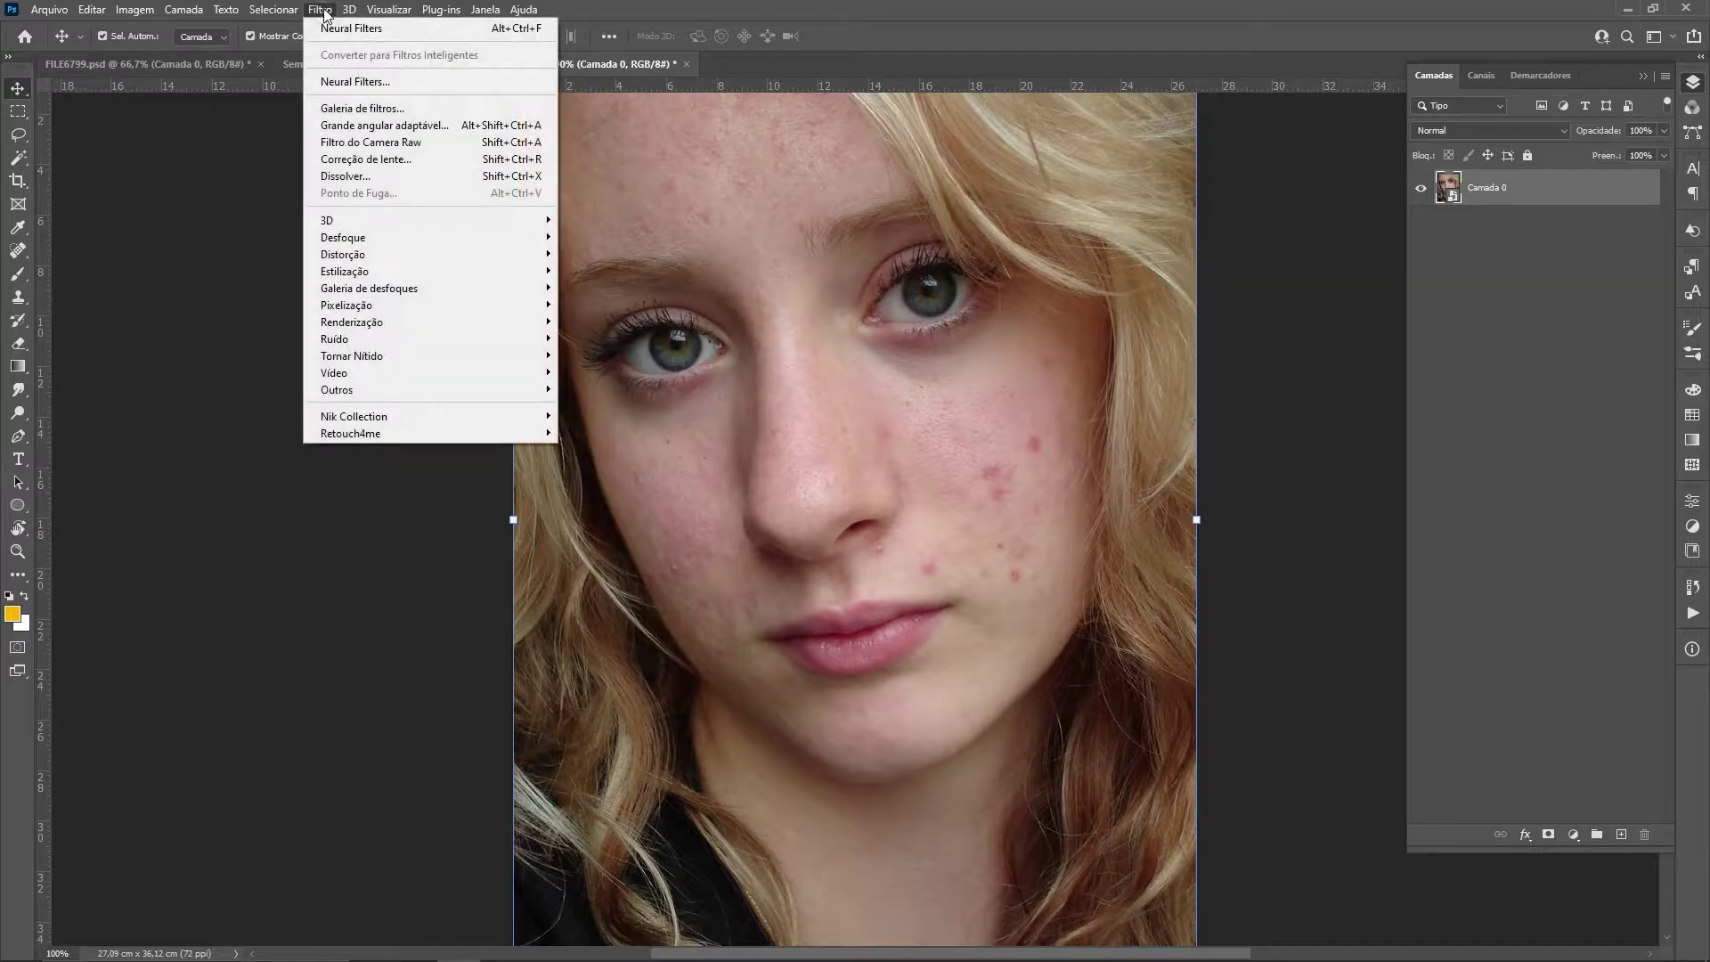
left_click(336, 82)
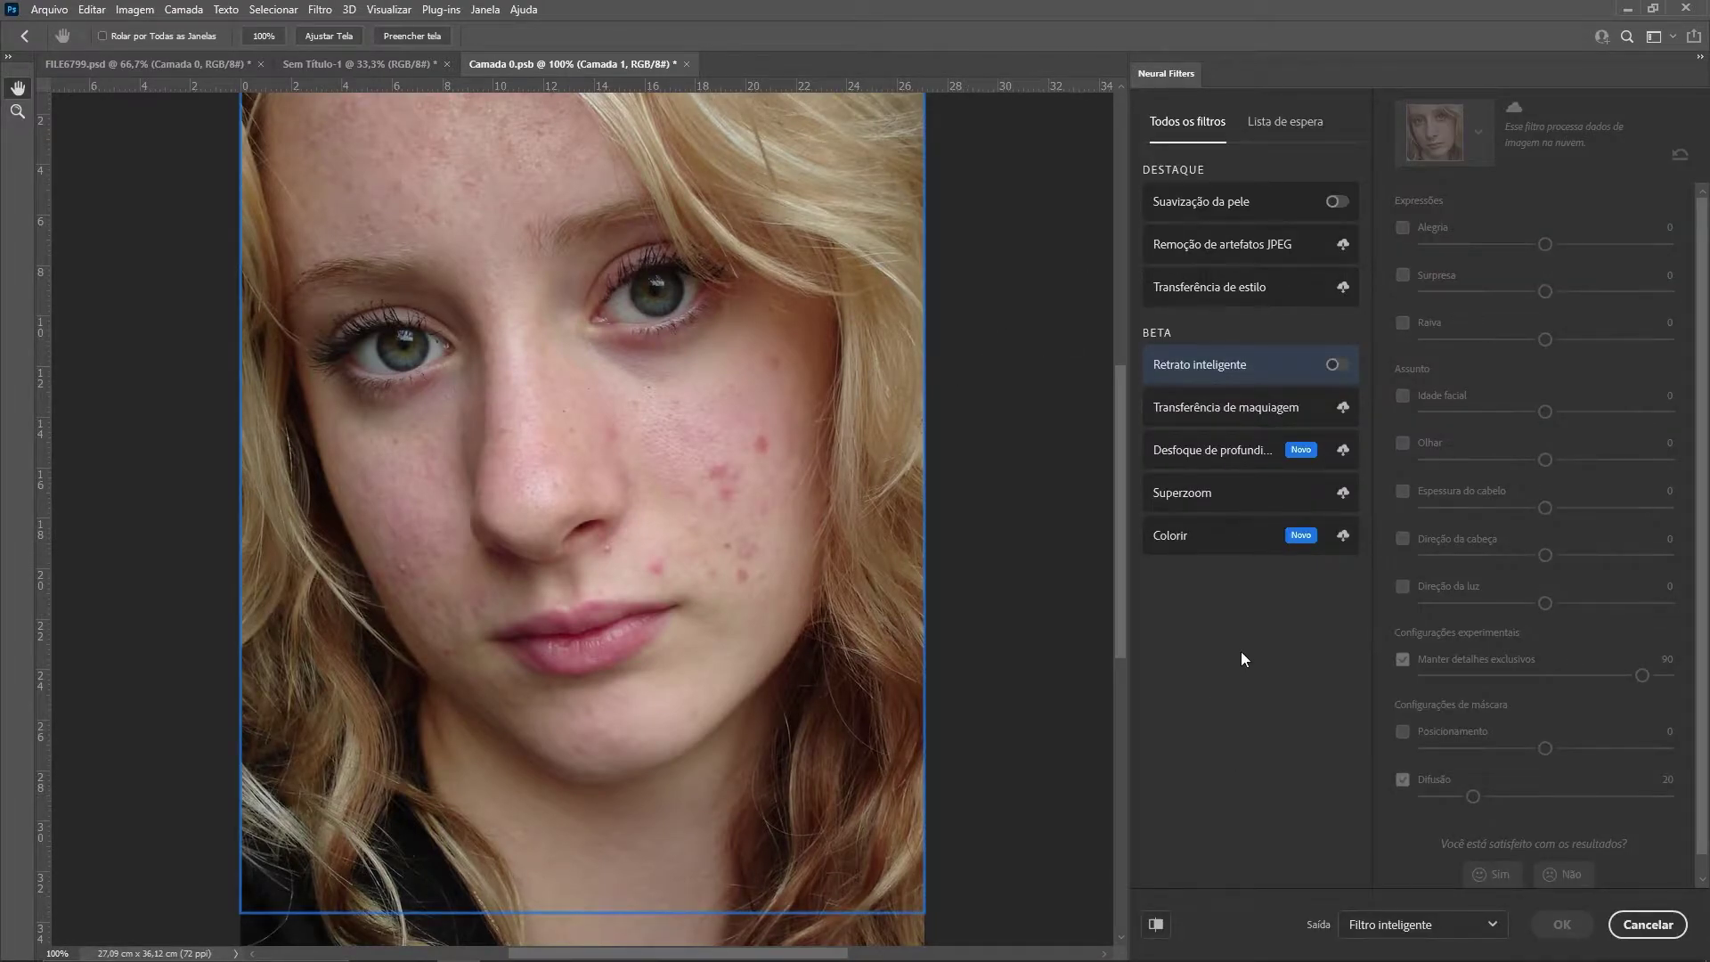
left_click(1334, 202)
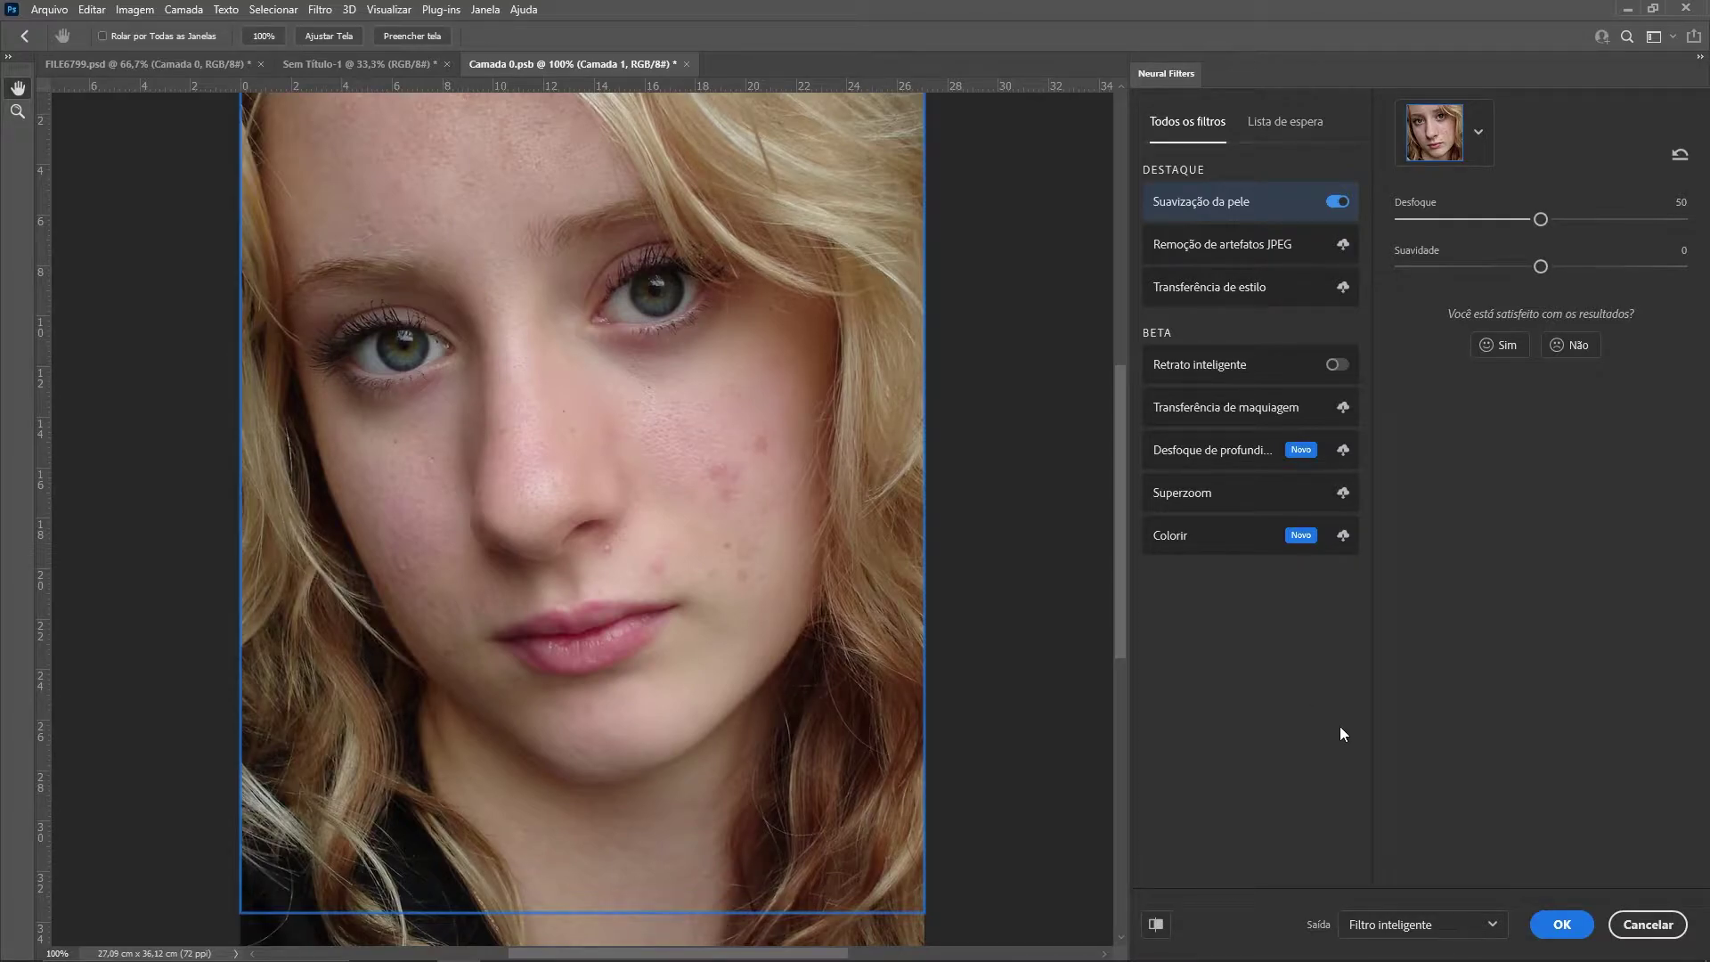
left_click(1562, 926)
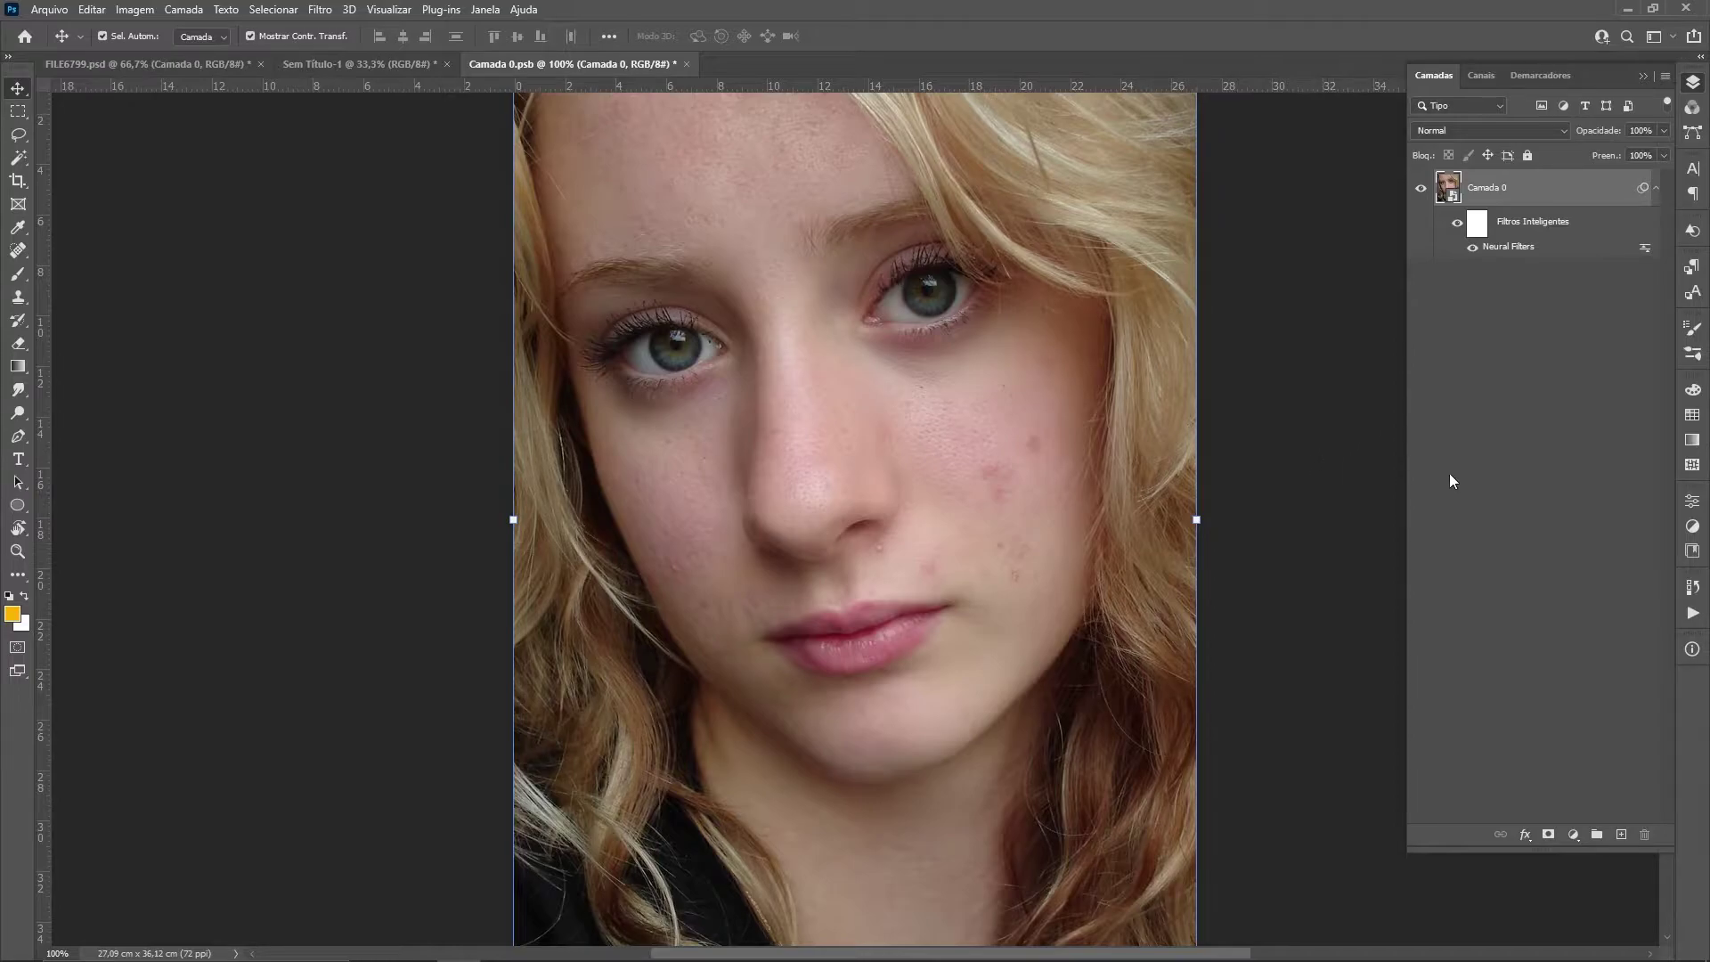
Add empty layer Camada 1 above Camada 0 and select the Spot Healing Brush
left_click(1622, 837)
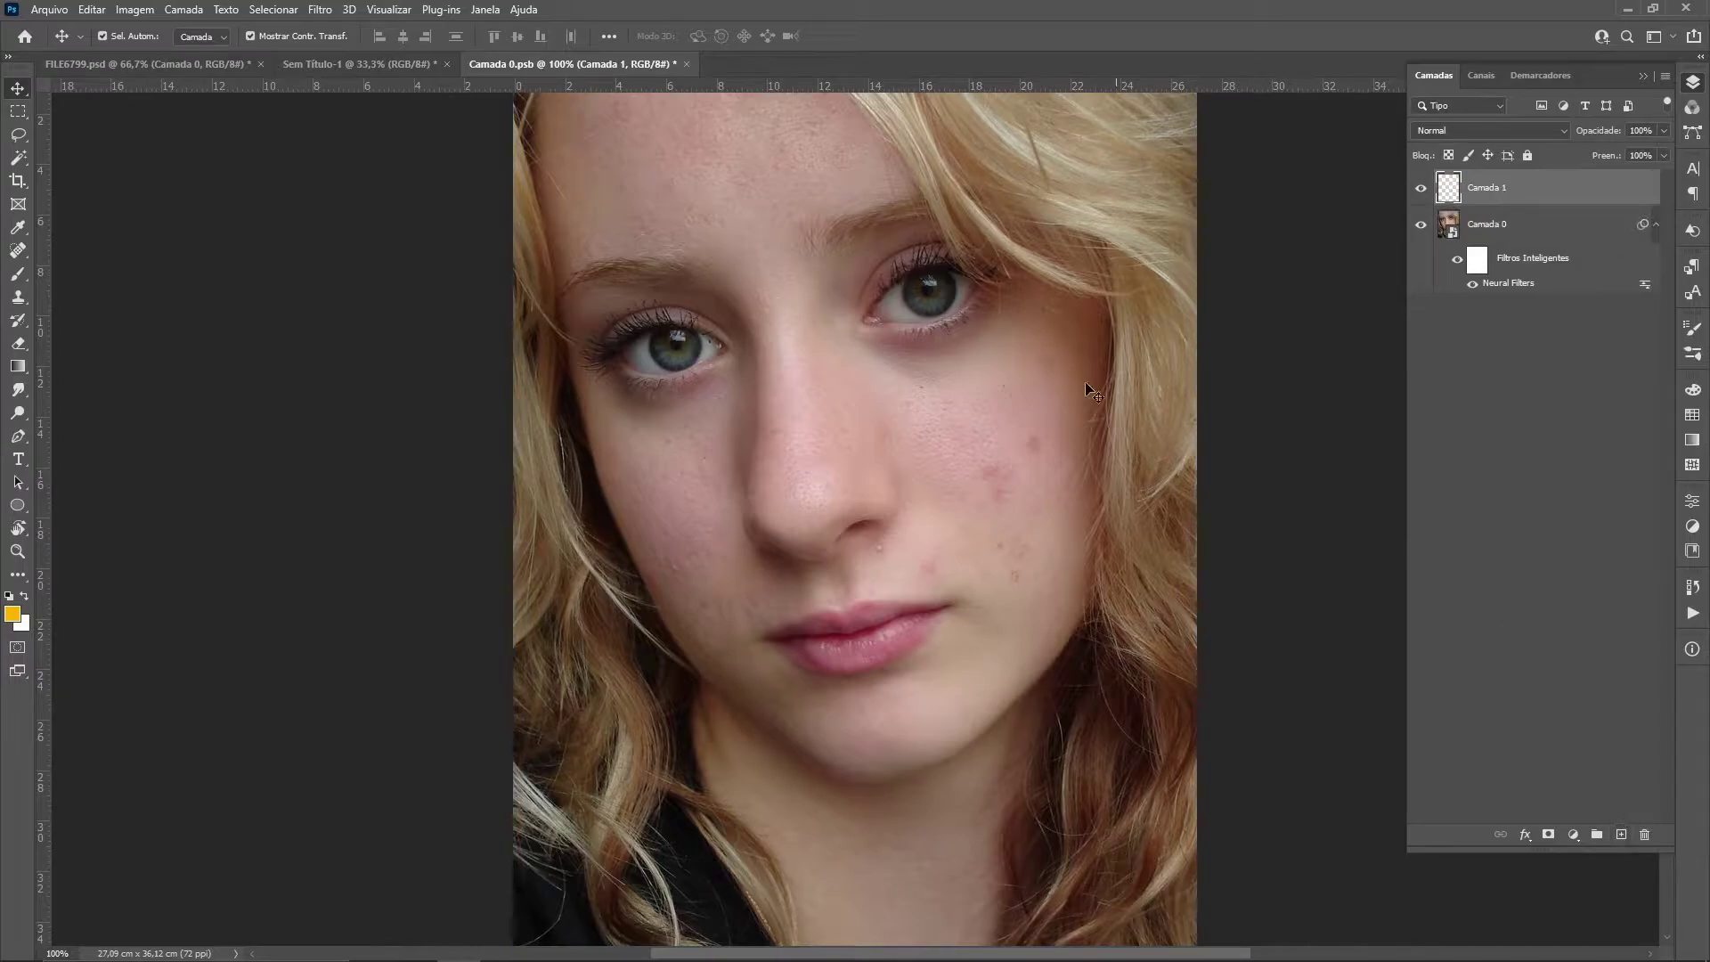
key("j")
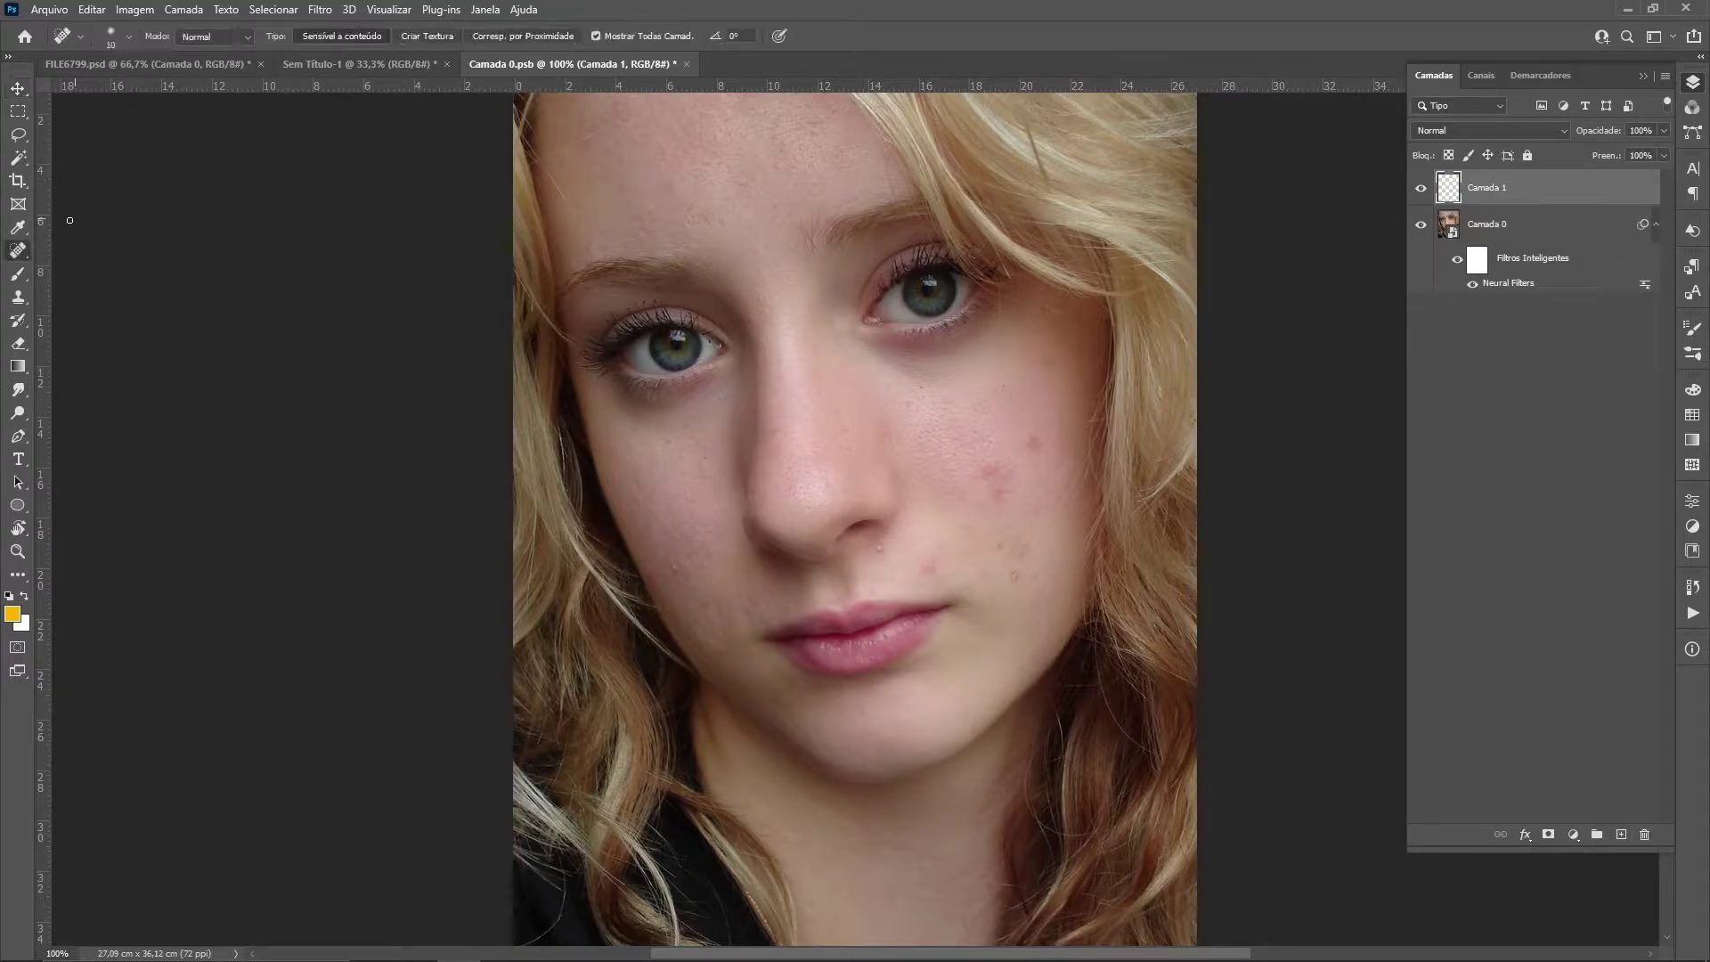
left_click(23, 256)
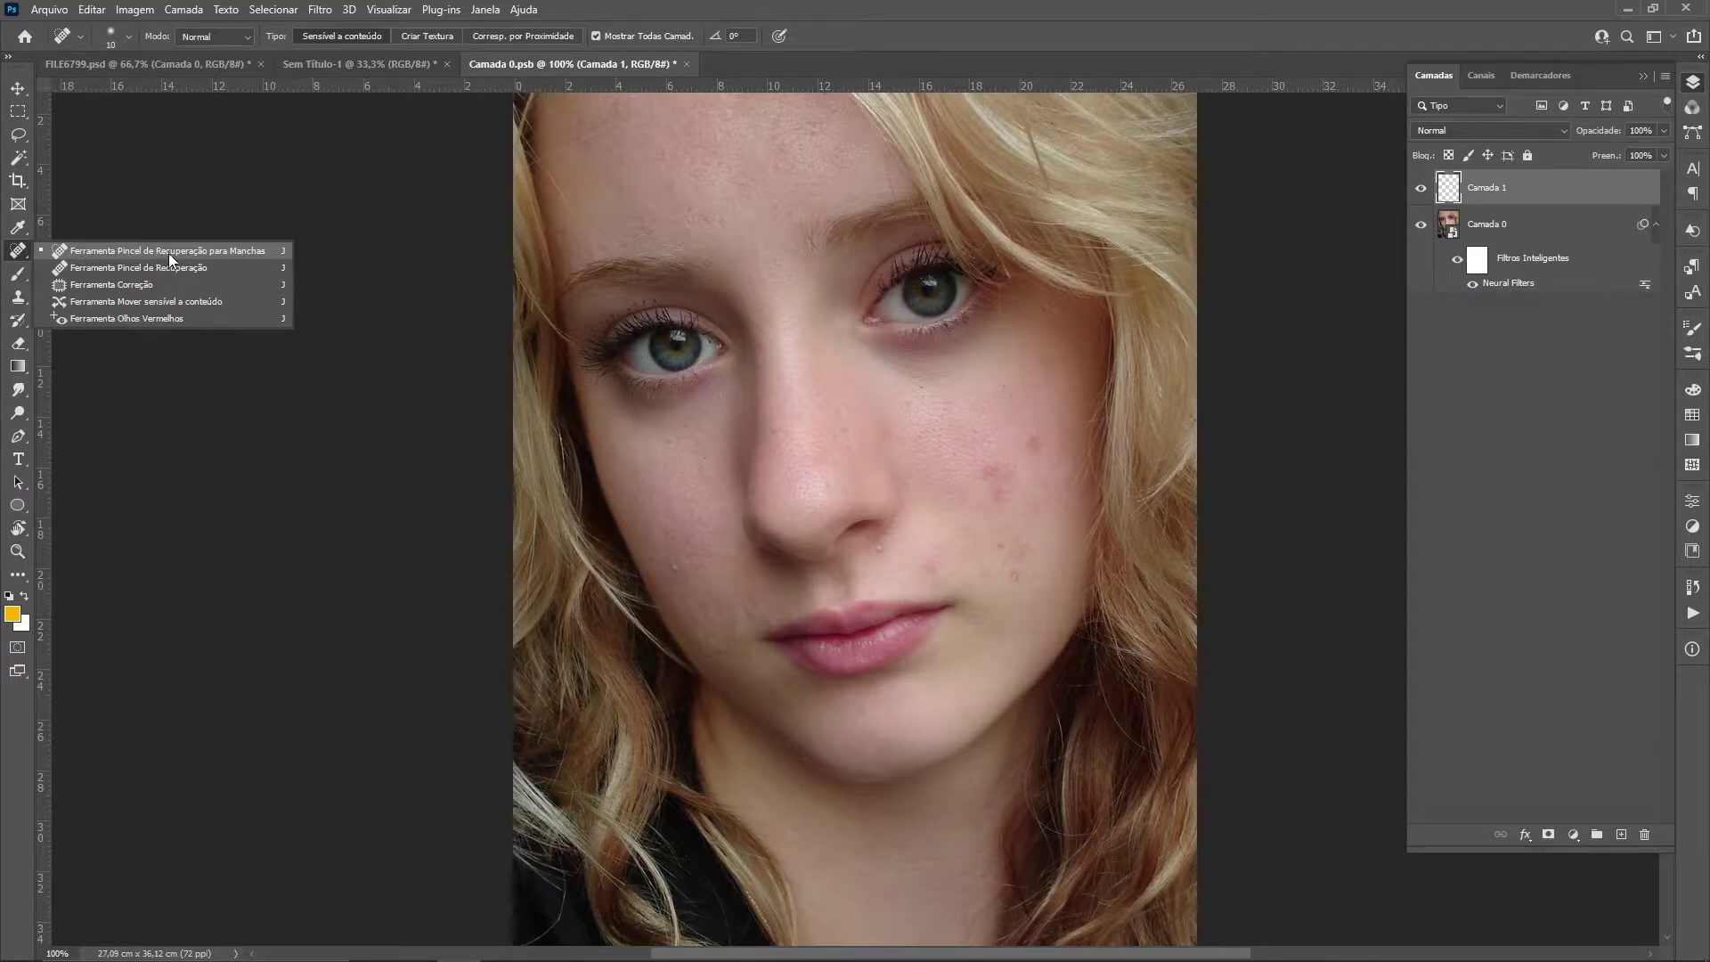
left_click(934, 7)
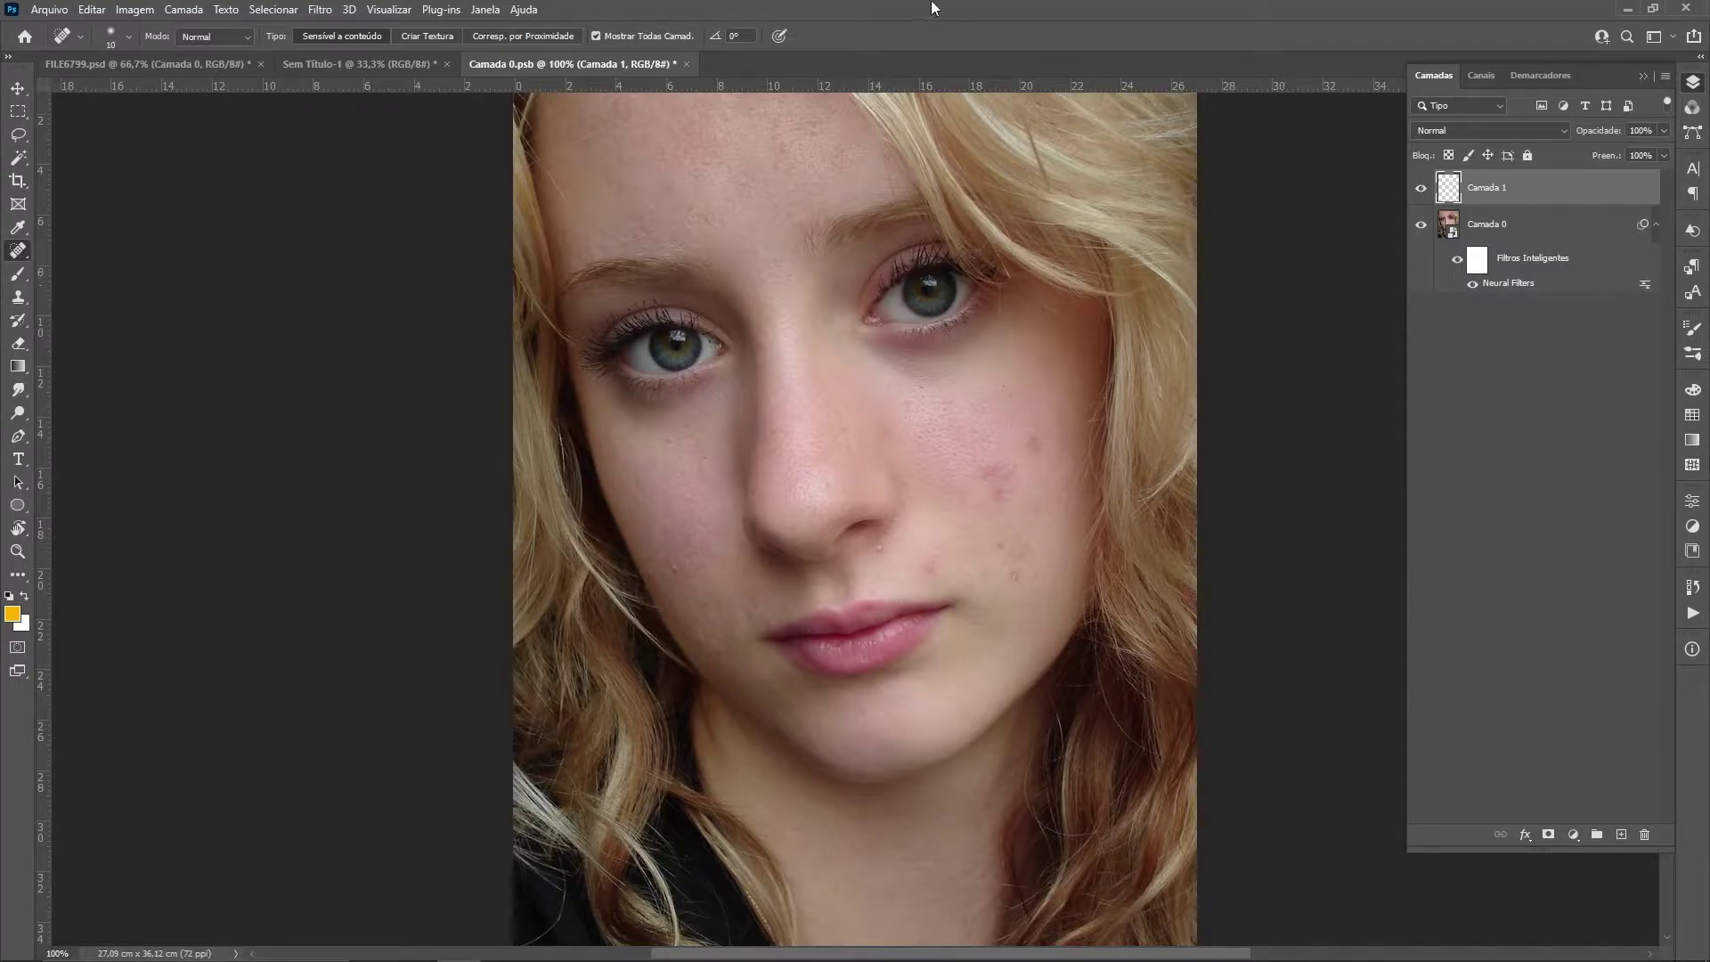
Zoom in and heal the nose spots and the white bump by the nostril using Proximity Match
key("ctrl+plus")
key("ctrl+plus")
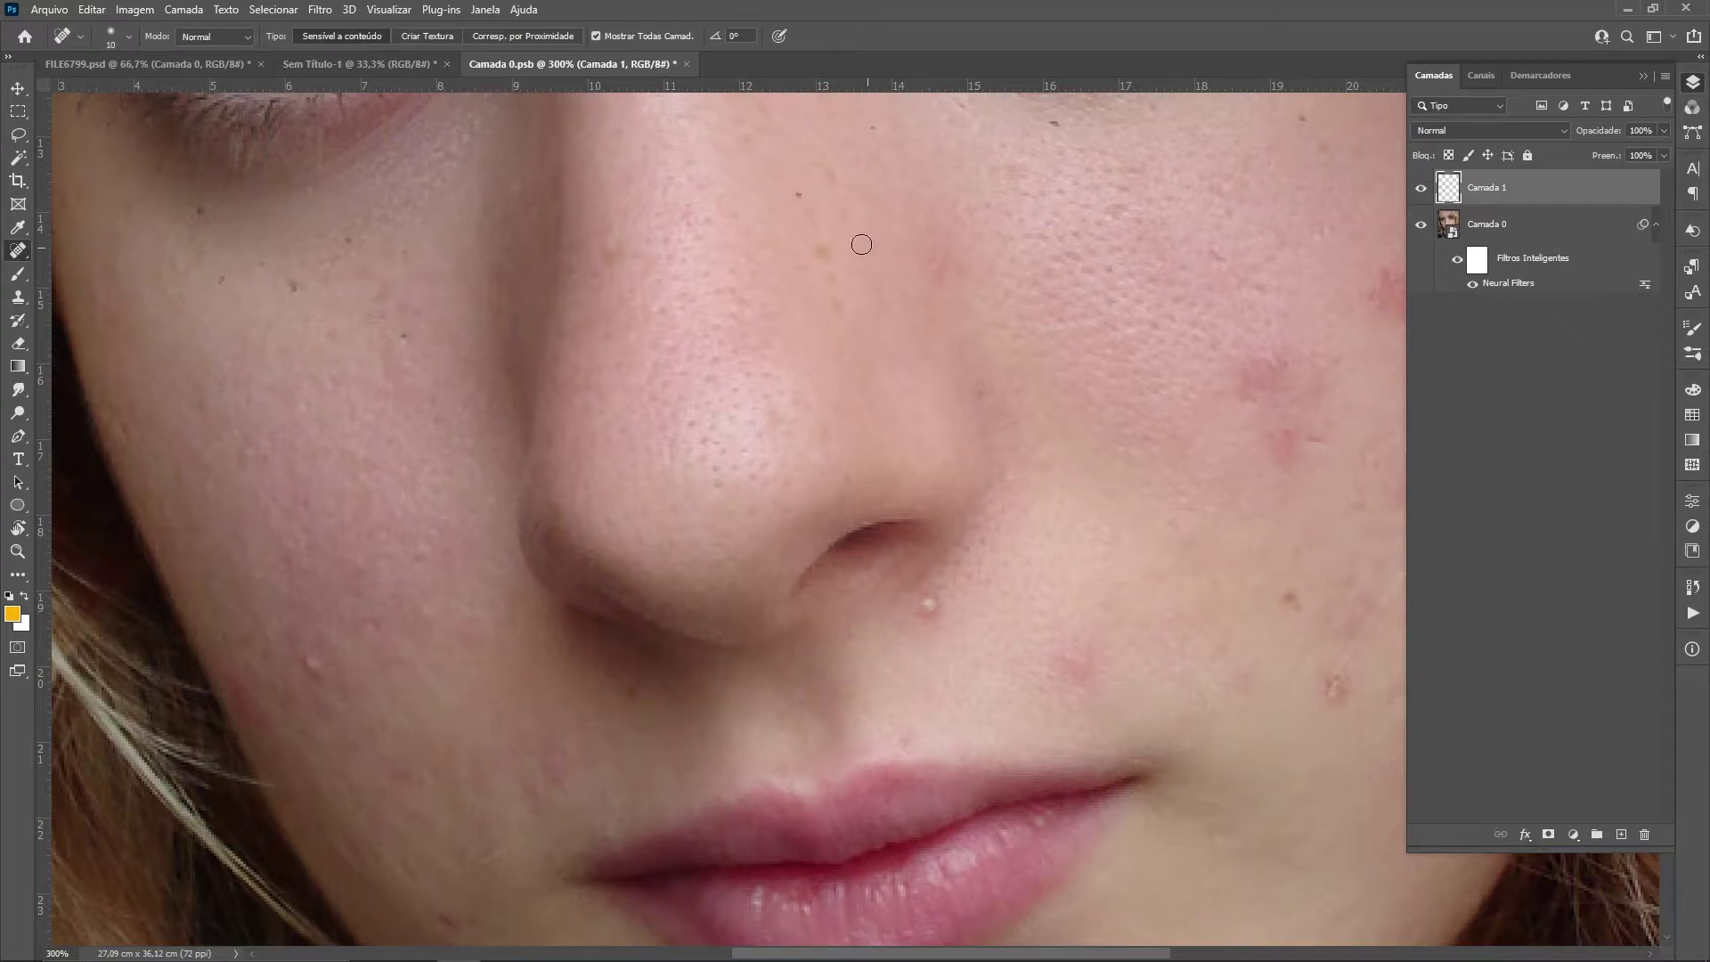
left_click_drag(794, 191, 797, 196)
left_click(522, 35)
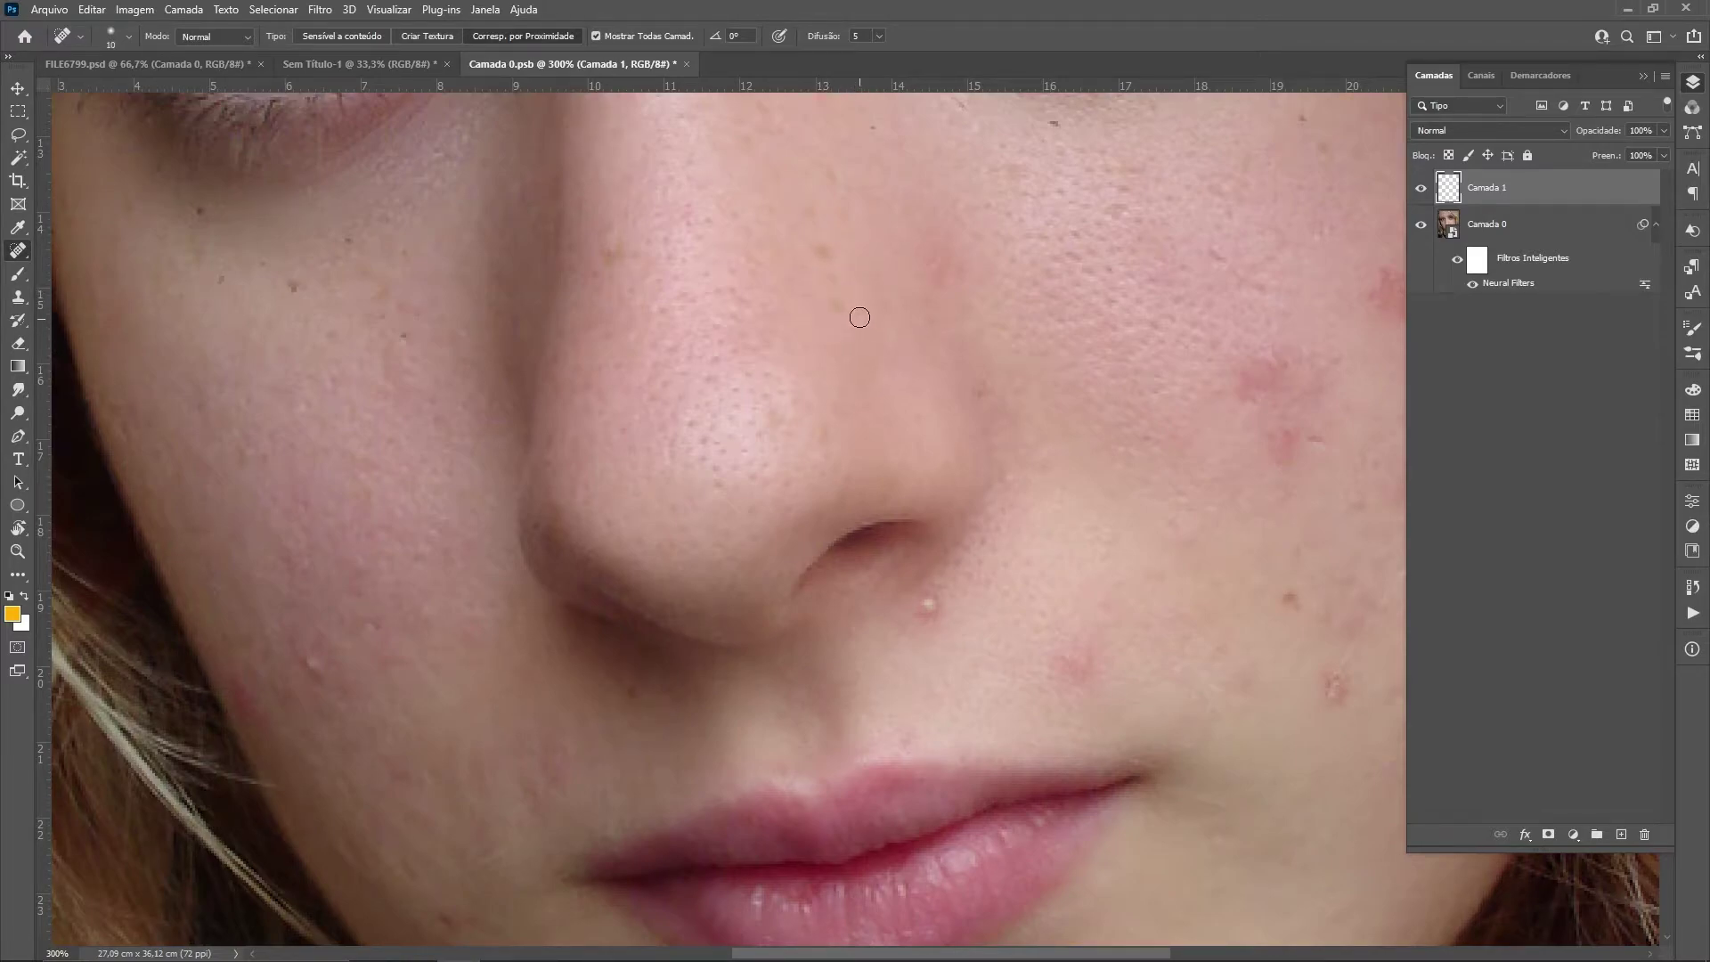
left_click(837, 307)
key("bracketright")
key("bracketright")
left_click(933, 605)
key("bracketright")
key("bracketright")
key("bracketright")
left_click(1290, 600)
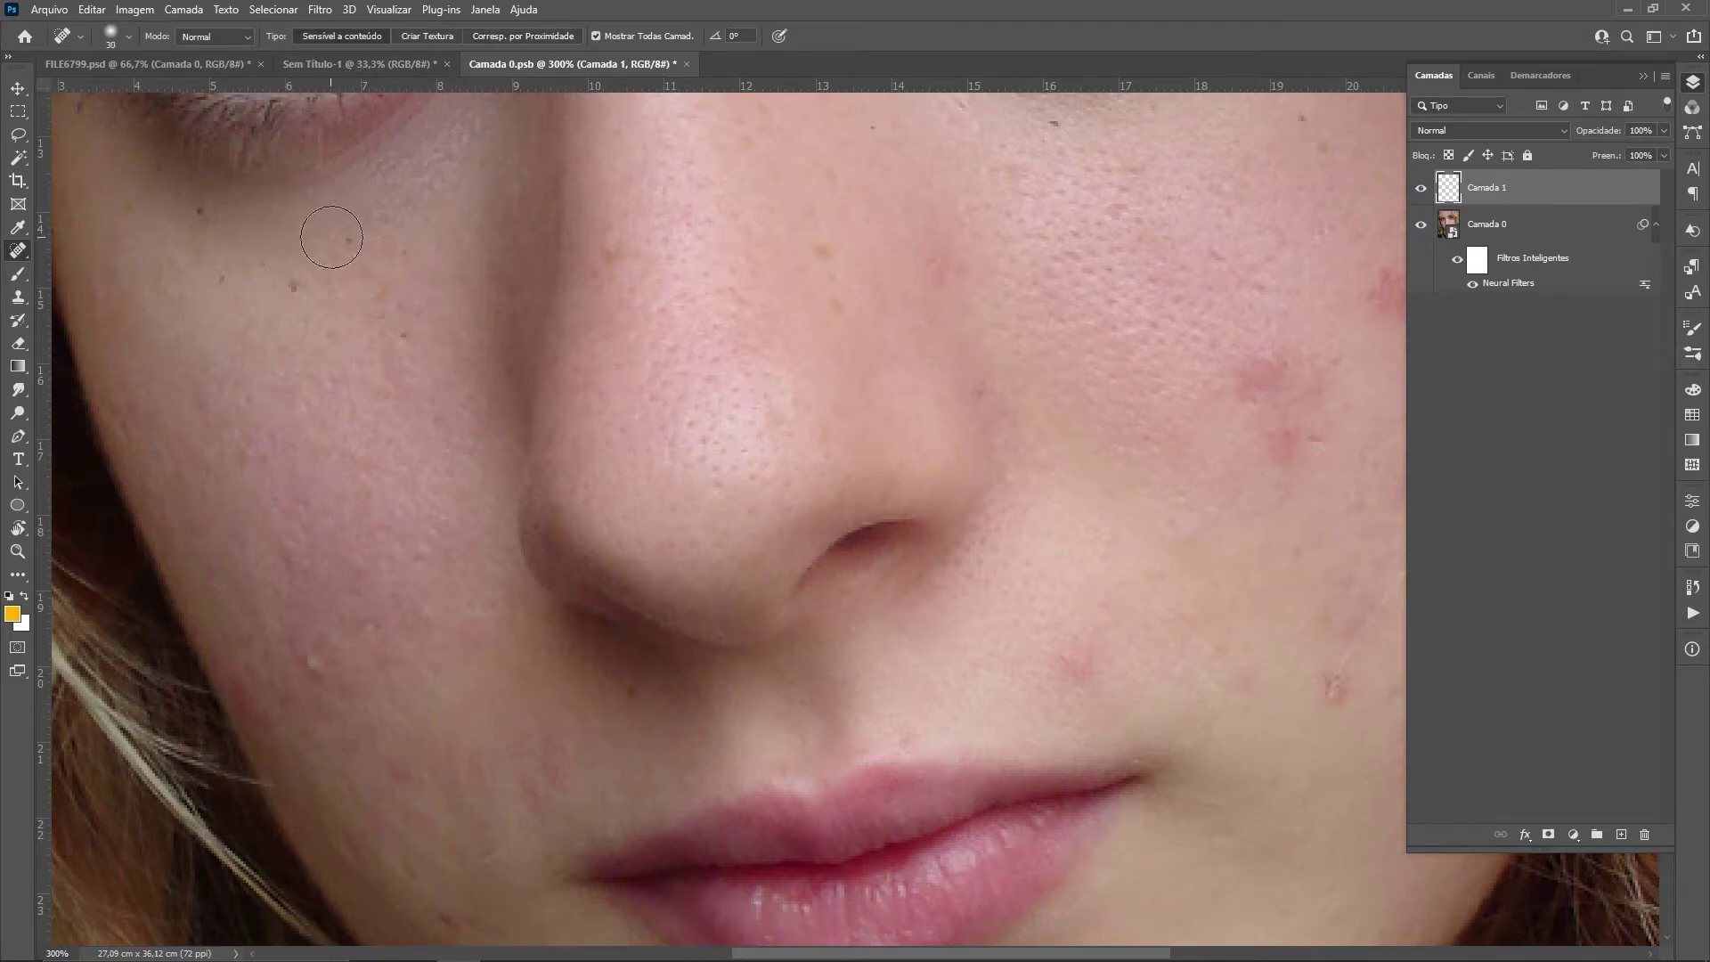
With a smaller brush, heal the dark blemishes and white bump on the left cheek
key("bracketleft")
key("bracketleft")
key("bracketleft")
left_click(404, 251)
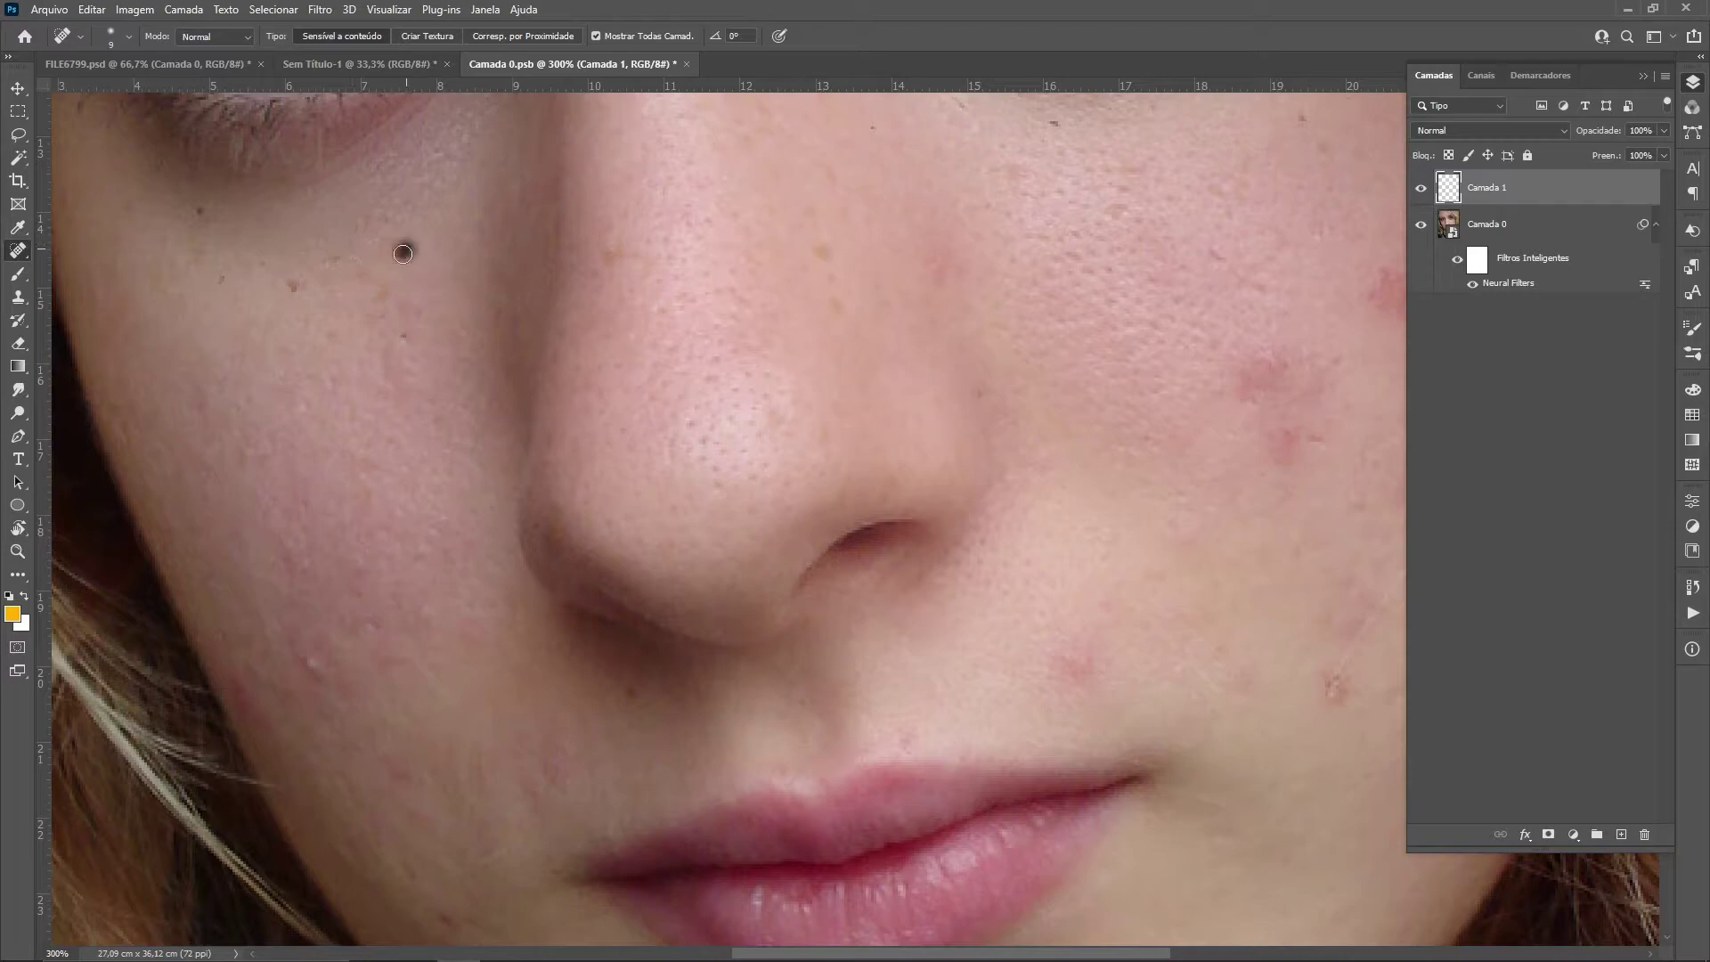
left_click(401, 336)
left_click(293, 286)
left_click(179, 294)
left_click(312, 663)
left_click(414, 614)
left_click(317, 676)
Heal the remaining lower-cheek spots and the small brown spots on the nose
left_click(529, 788)
left_click_drag(434, 909, 454, 935)
left_click(260, 663)
left_click(365, 623)
left_click(356, 566)
left_click(820, 252)
left_click(834, 303)
left_click(824, 431)
Heal the red acne spots and small marks on the right cheek
left_click(984, 392)
left_click_drag(1263, 523, 1018, 489)
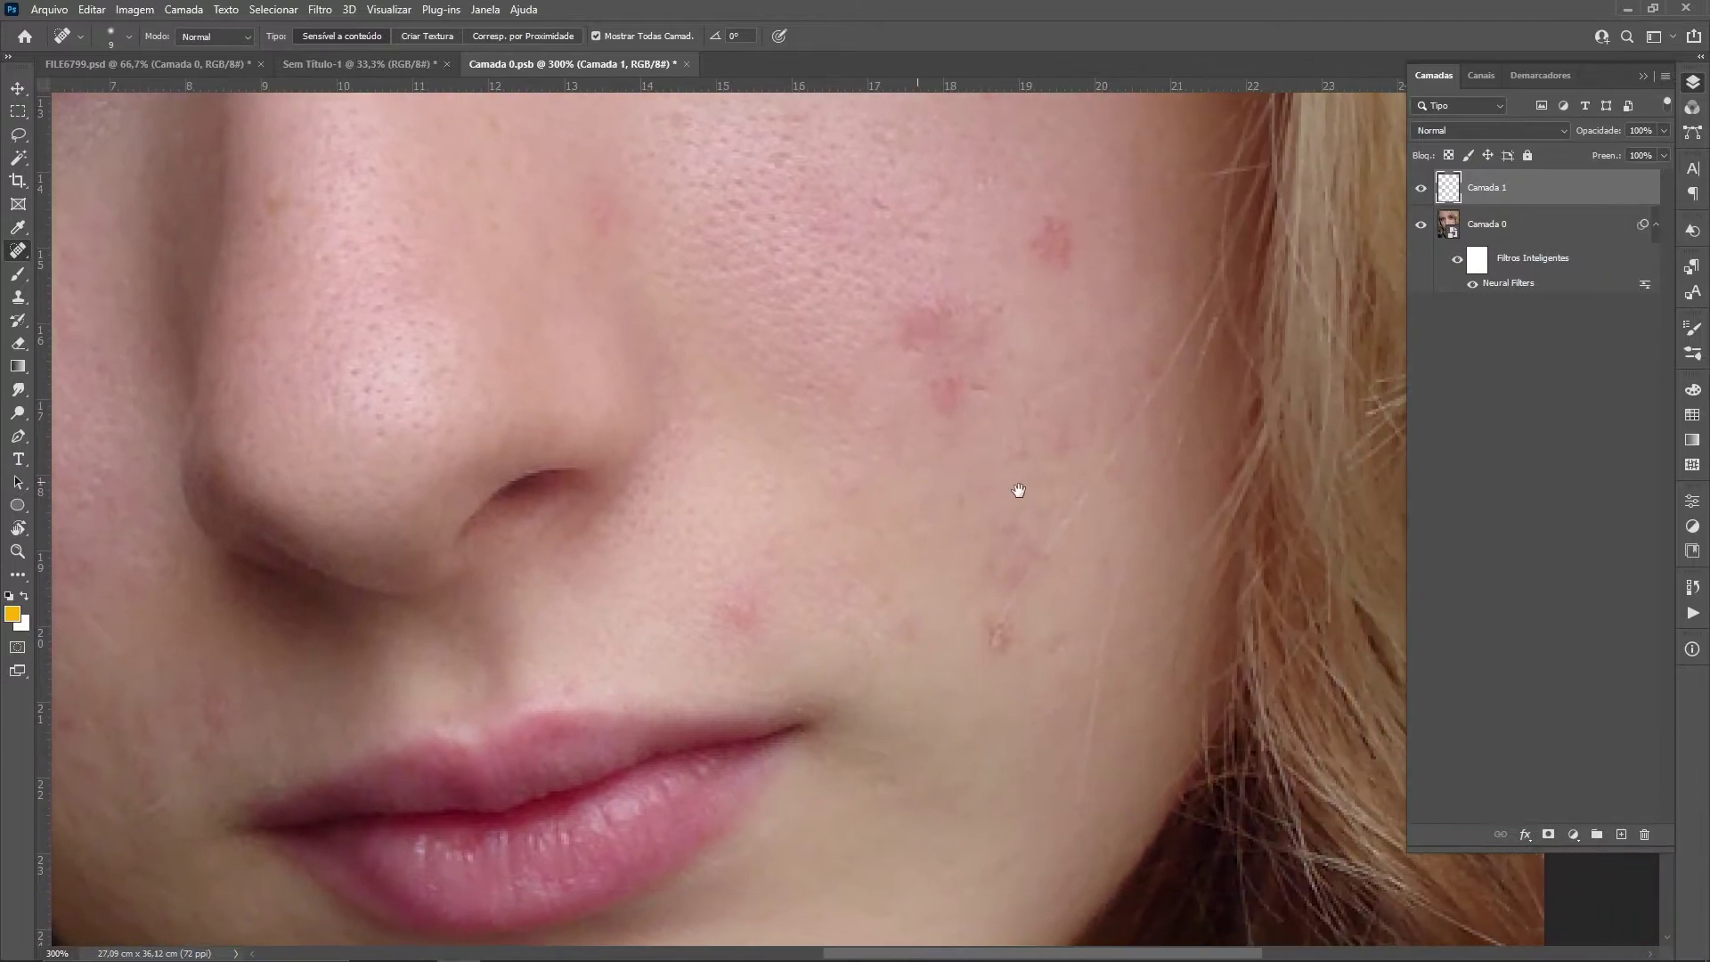
left_click(856, 608)
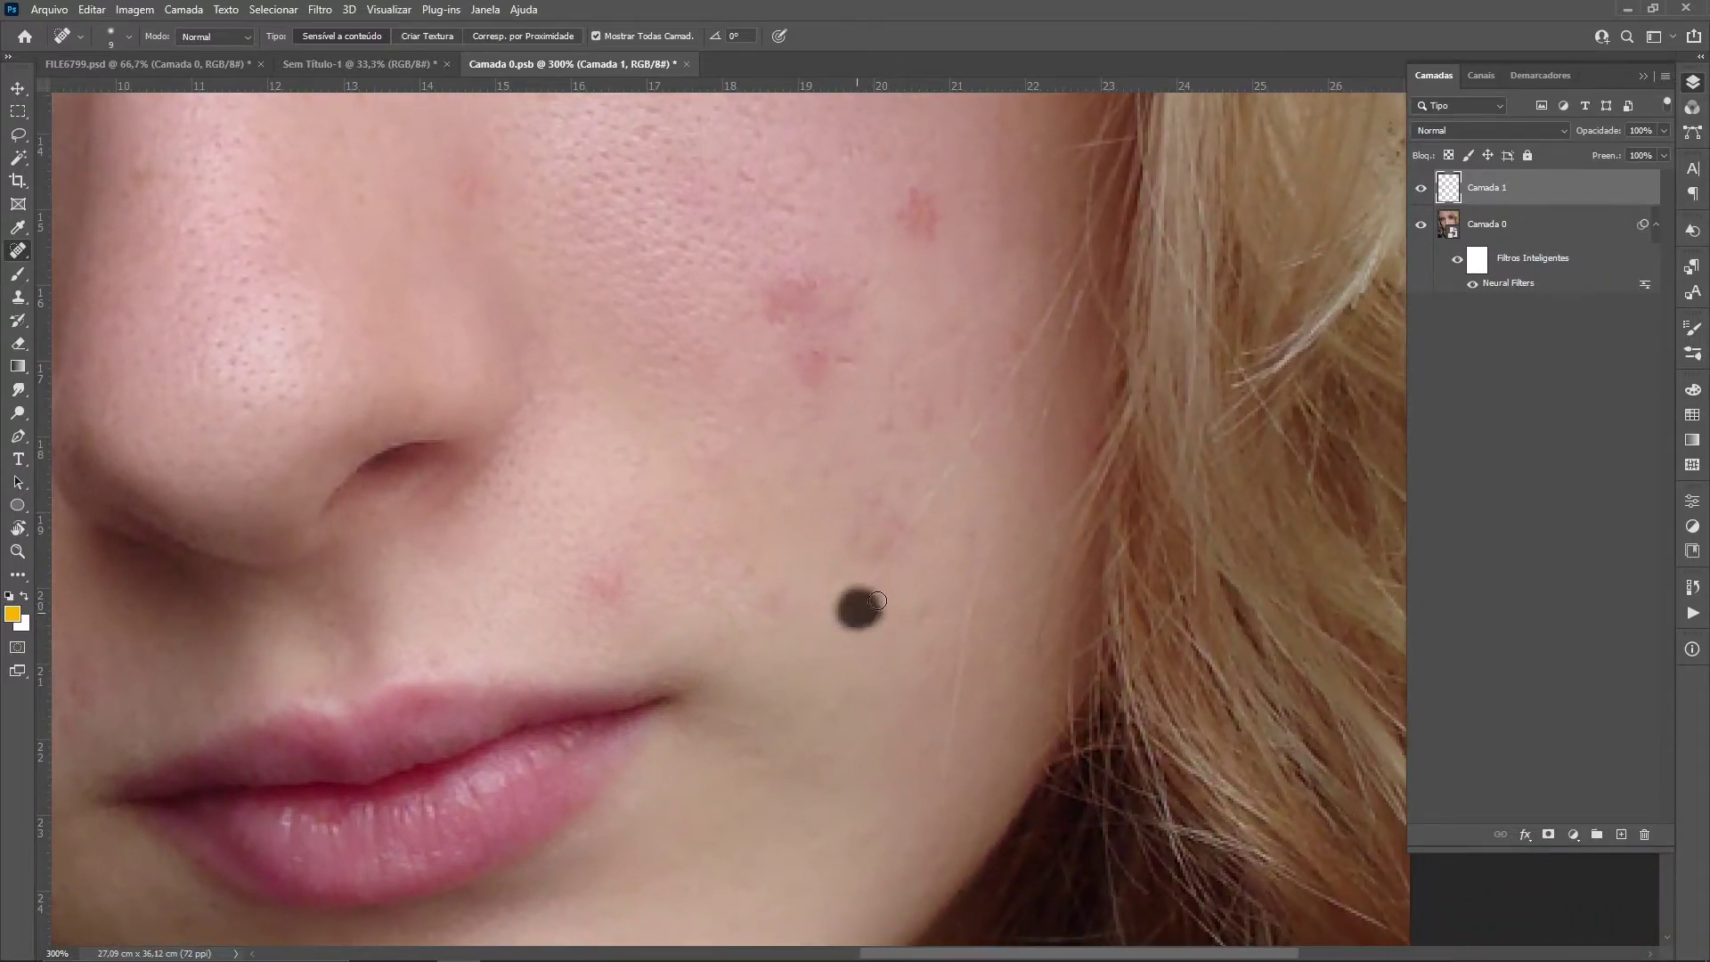
left_click(930, 614)
left_click(979, 530)
left_click(775, 588)
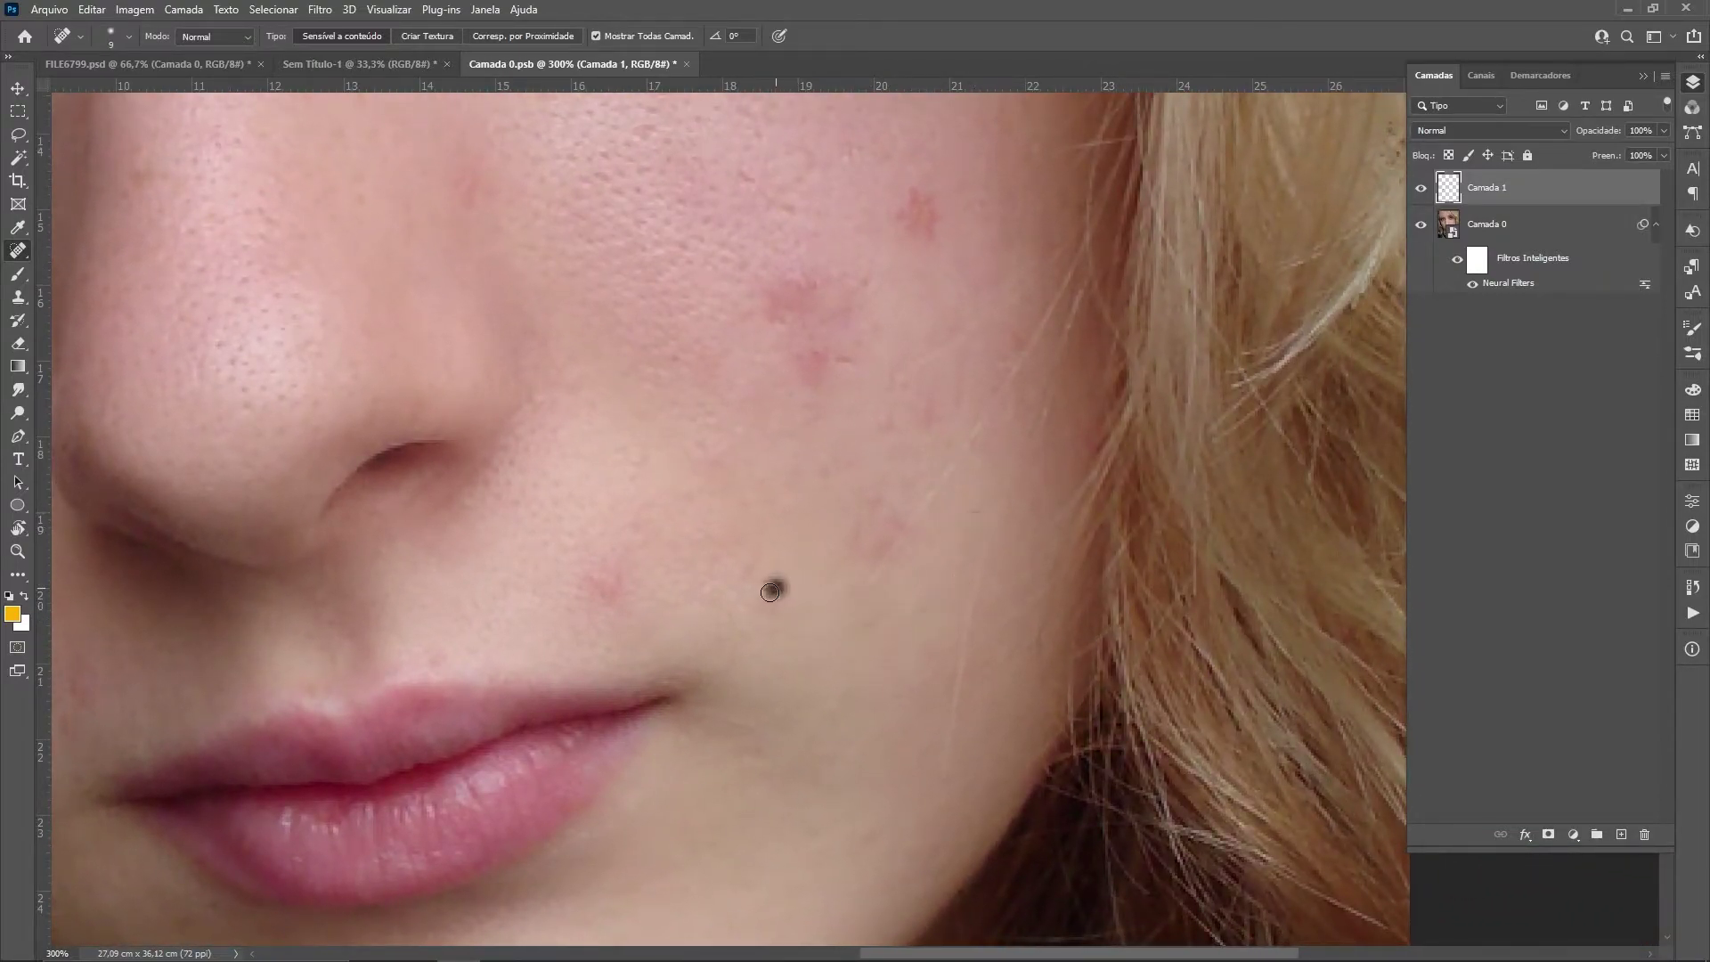
left_click(587, 572)
Heal the cluster of spots on the upper right cheek and a lower-cheek spot
left_click(844, 362)
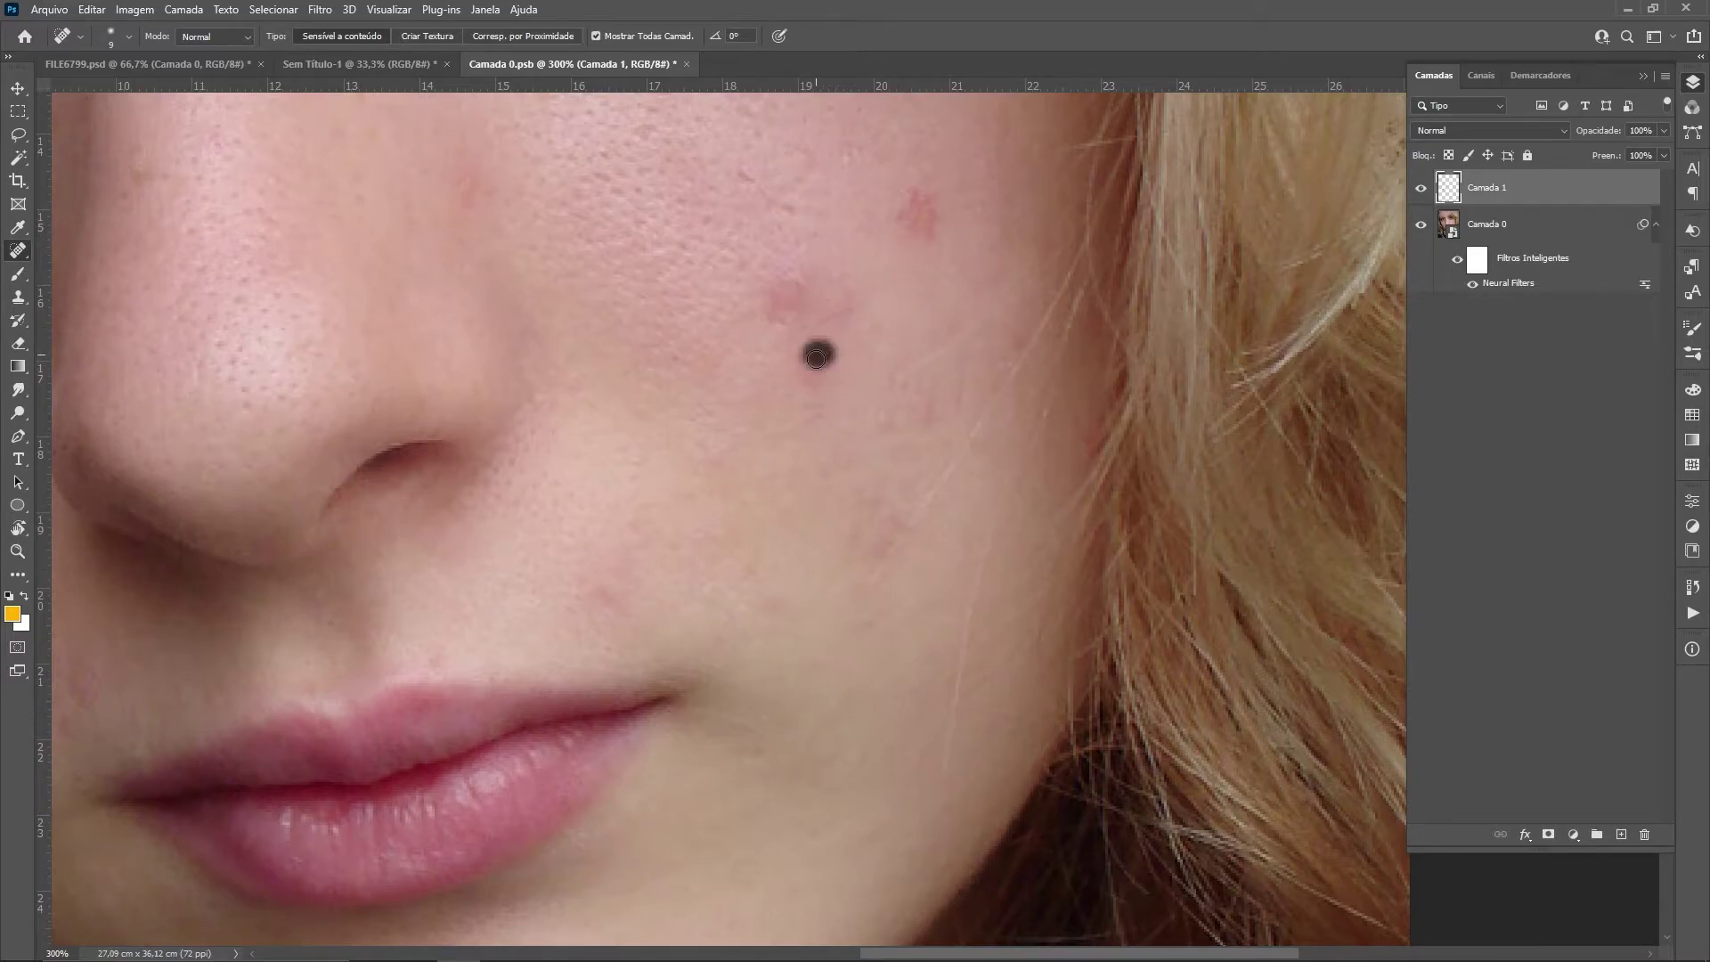
left_click(818, 376)
left_click(797, 278)
left_click(780, 326)
left_click(682, 354)
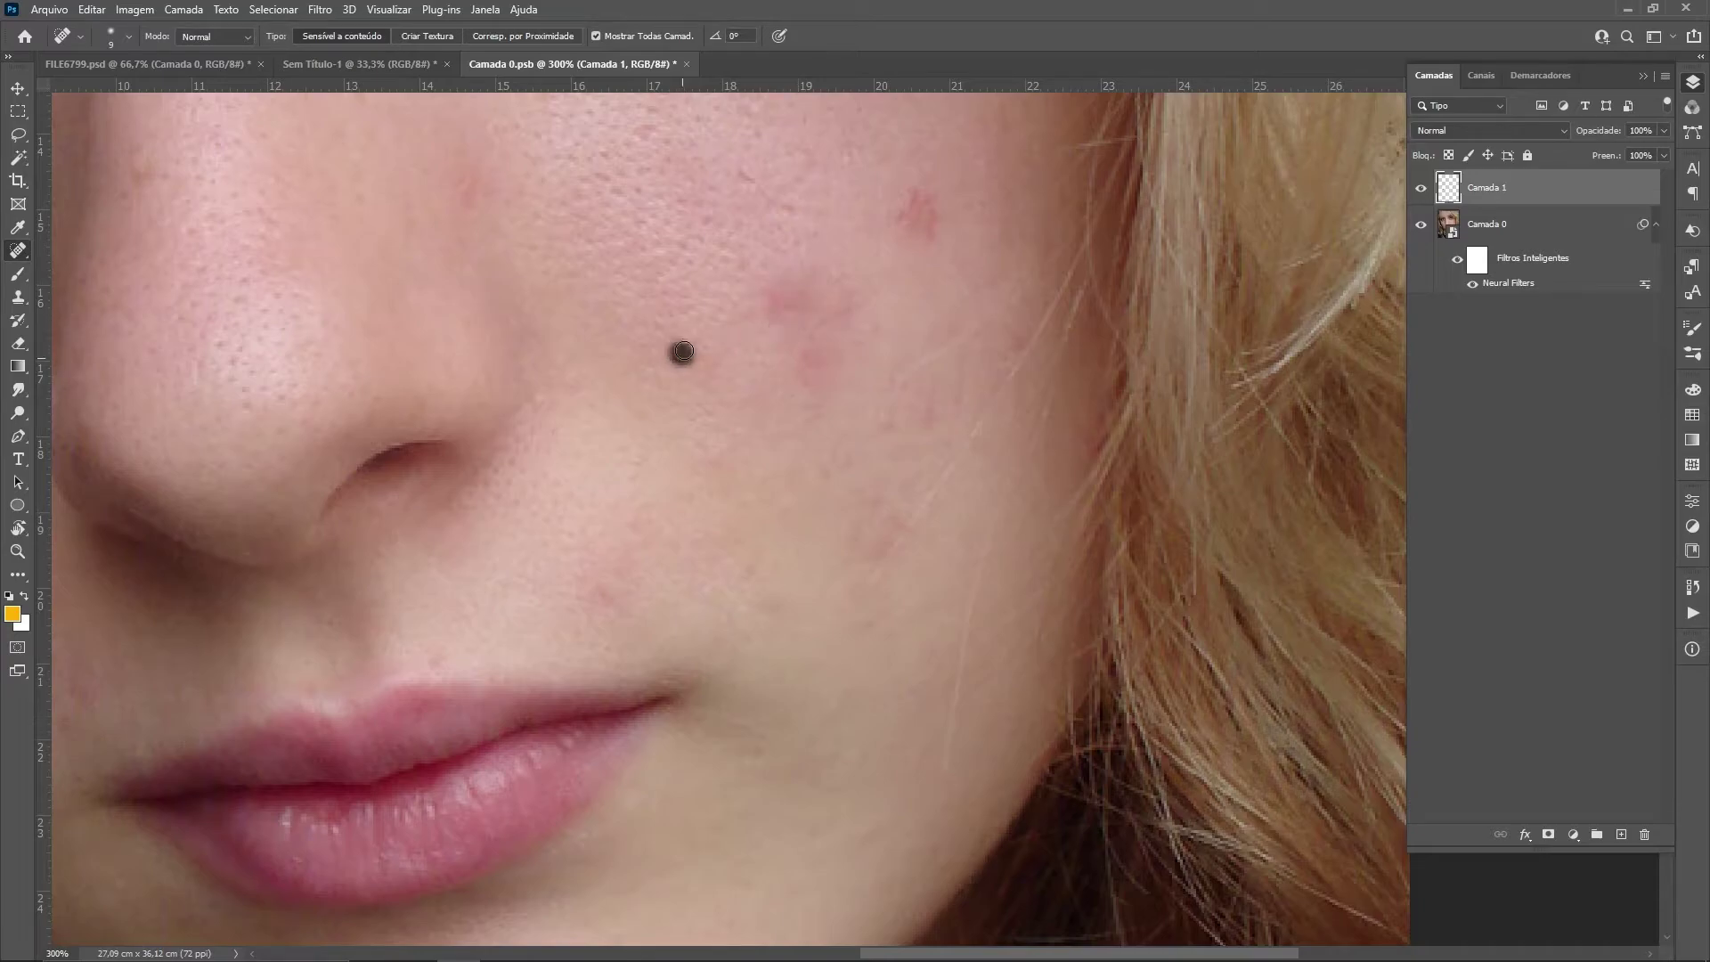
left_click(603, 598)
With Proximity Match, heal the small moles on the upper cheek
left_click(520, 34)
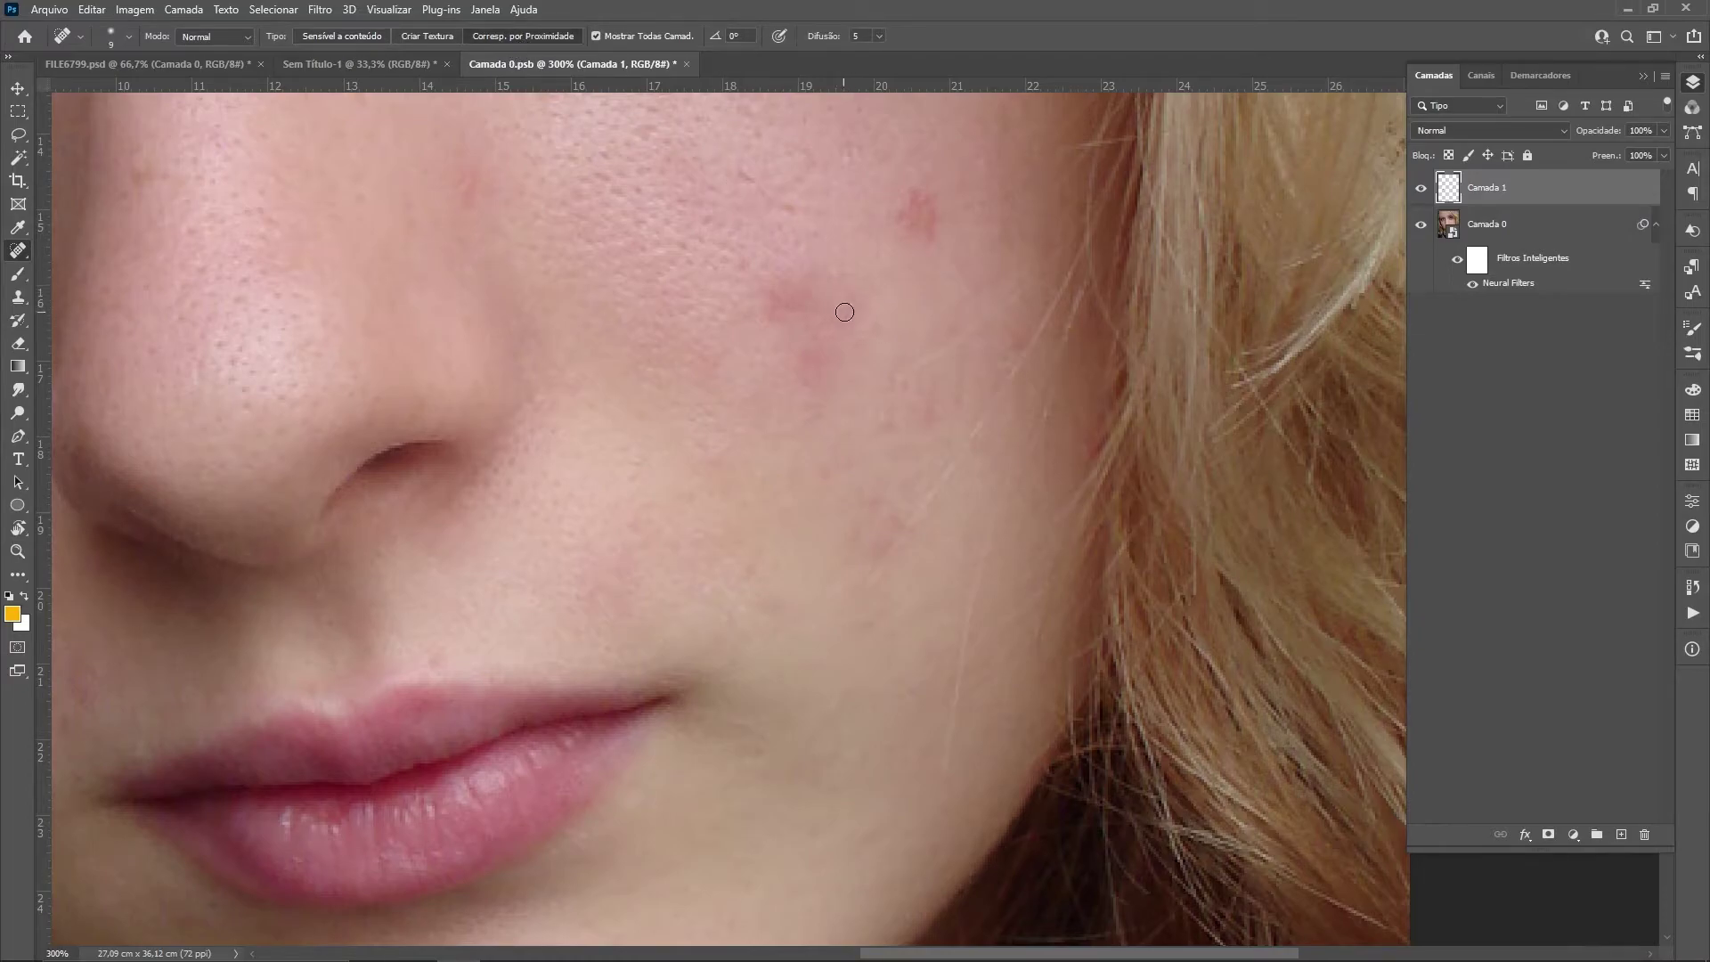
left_click_drag(814, 206, 800, 402)
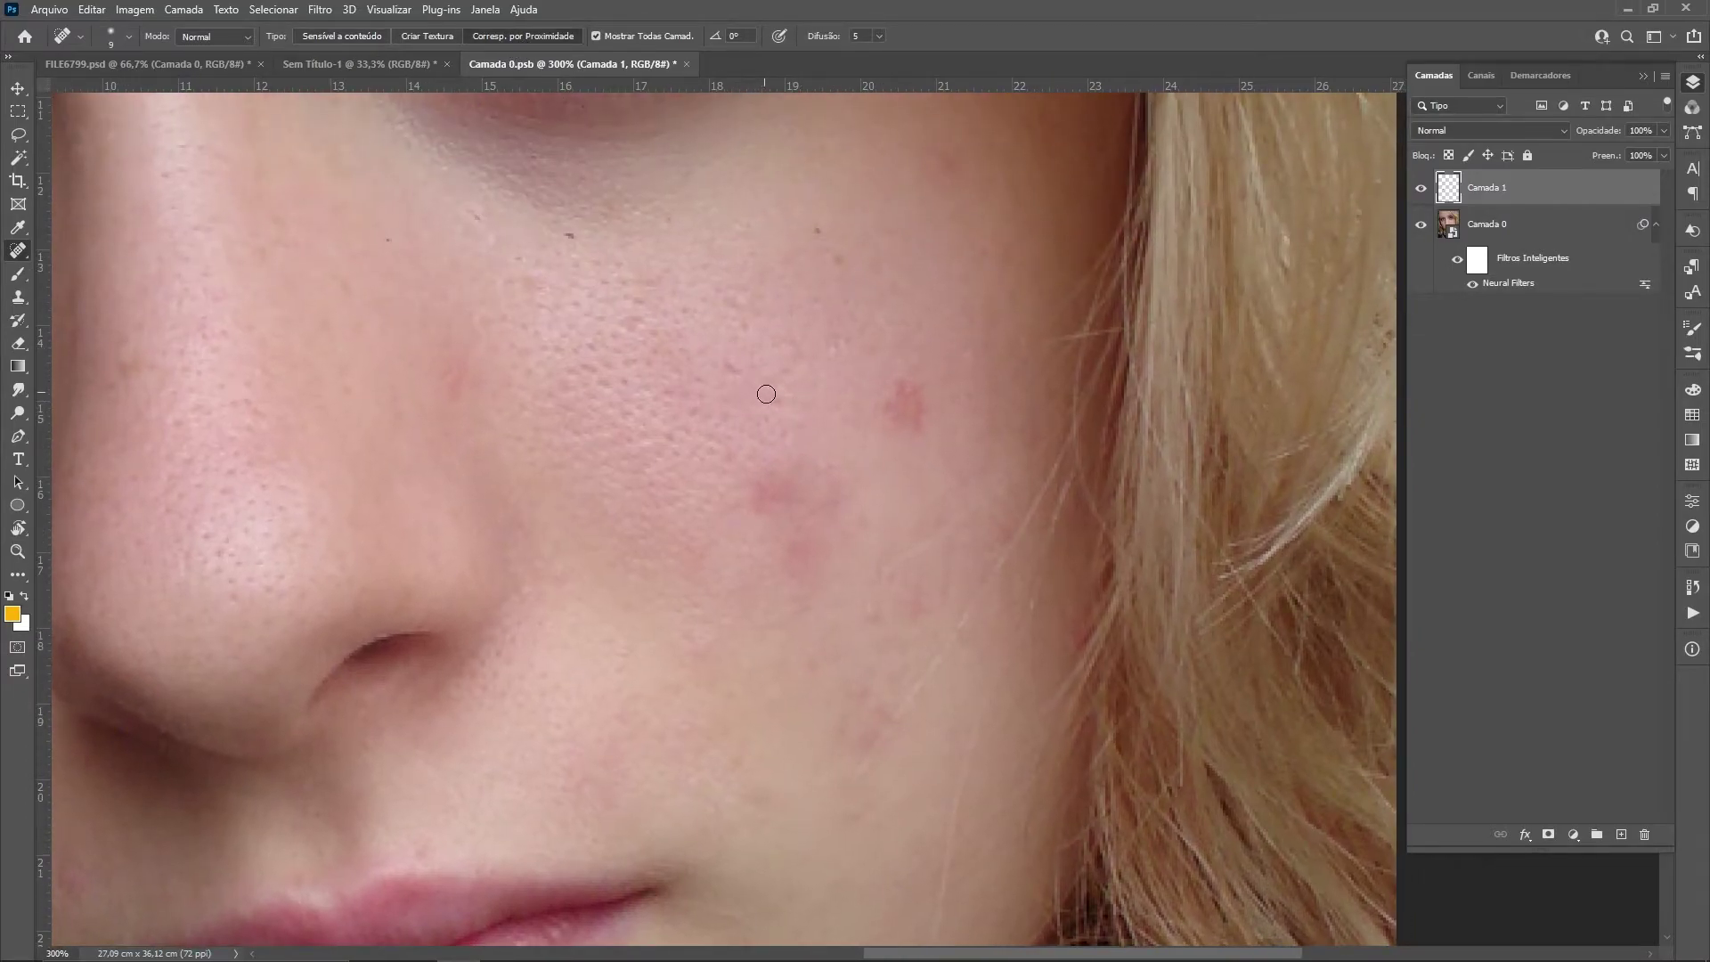
left_click(774, 397)
left_click(736, 366)
left_click(773, 403)
left_click(836, 341)
left_click(568, 237)
left_click(527, 256)
Heal the dark marks beside the nose and the faint red spots across the cheek
left_click(668, 218)
left_click(478, 218)
left_click(387, 238)
left_click(452, 378)
left_click(507, 311)
left_click(584, 356)
left_click(614, 366)
left_click(700, 379)
left_click_drag(901, 385, 920, 420)
Paint out the remaining cheek blemishes on Camada 1
left_click(523, 35)
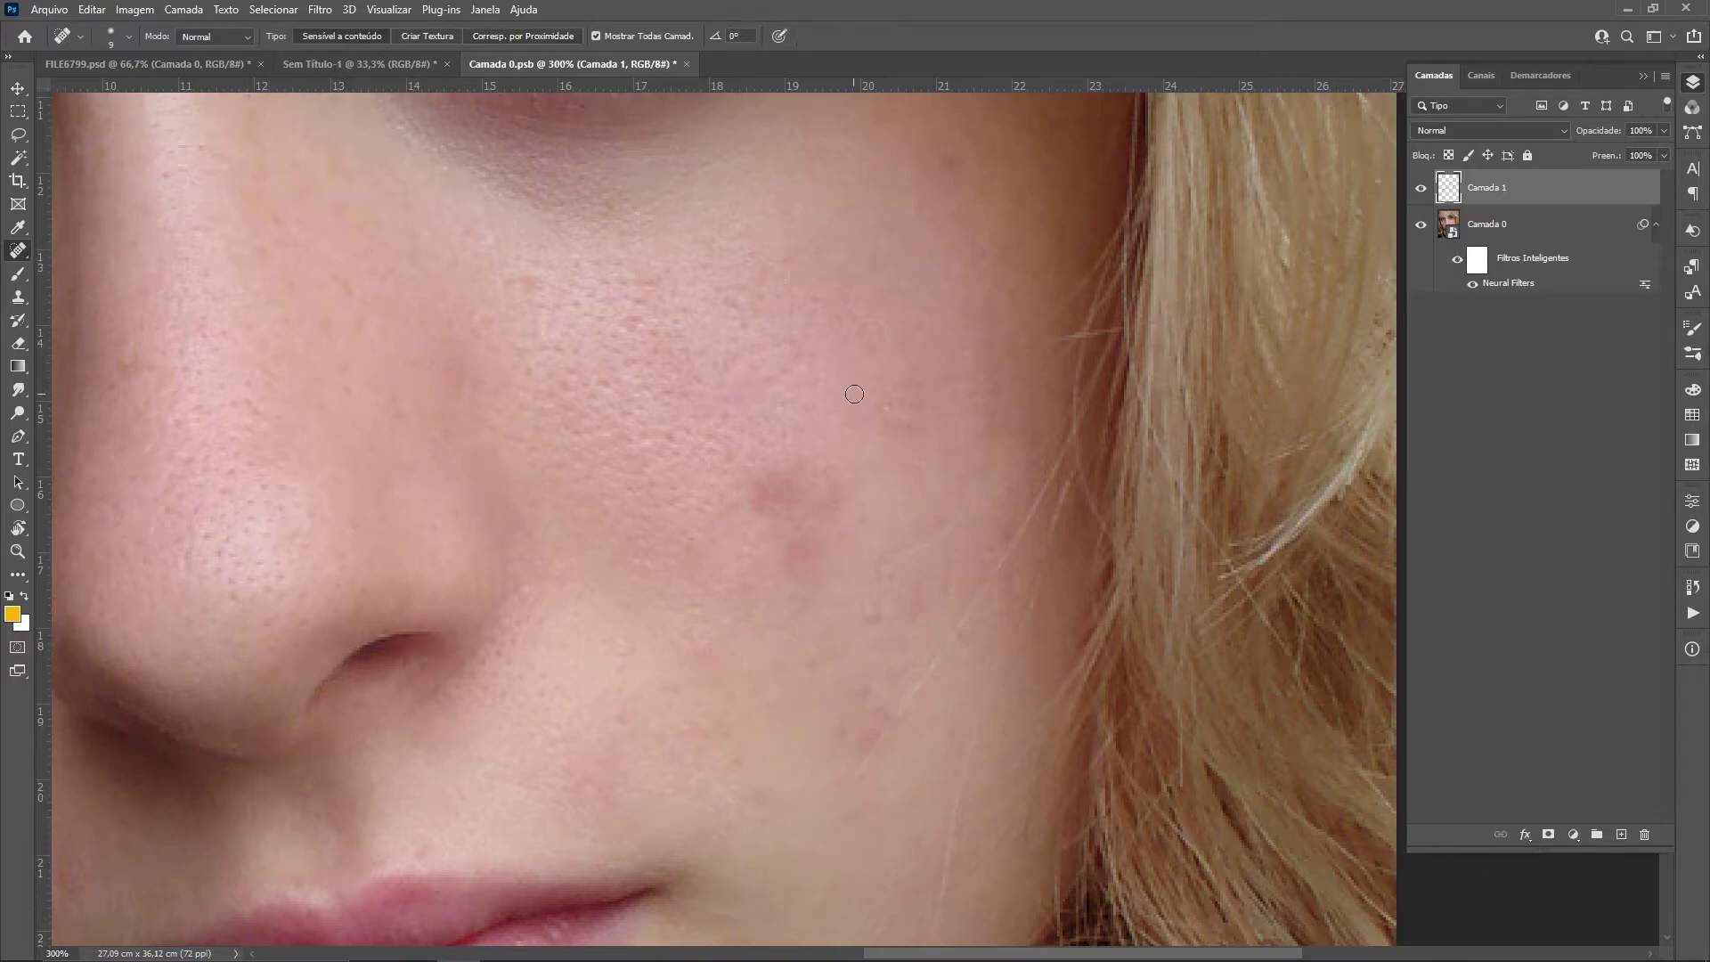
left_click_drag(891, 385, 918, 426)
left_click_drag(765, 499, 801, 493)
left_click_drag(801, 397, 774, 402)
left_click_drag(776, 307, 815, 297)
Heal the larger blemishes and spots on the forehead
left_click_drag(765, 404, 896, 694)
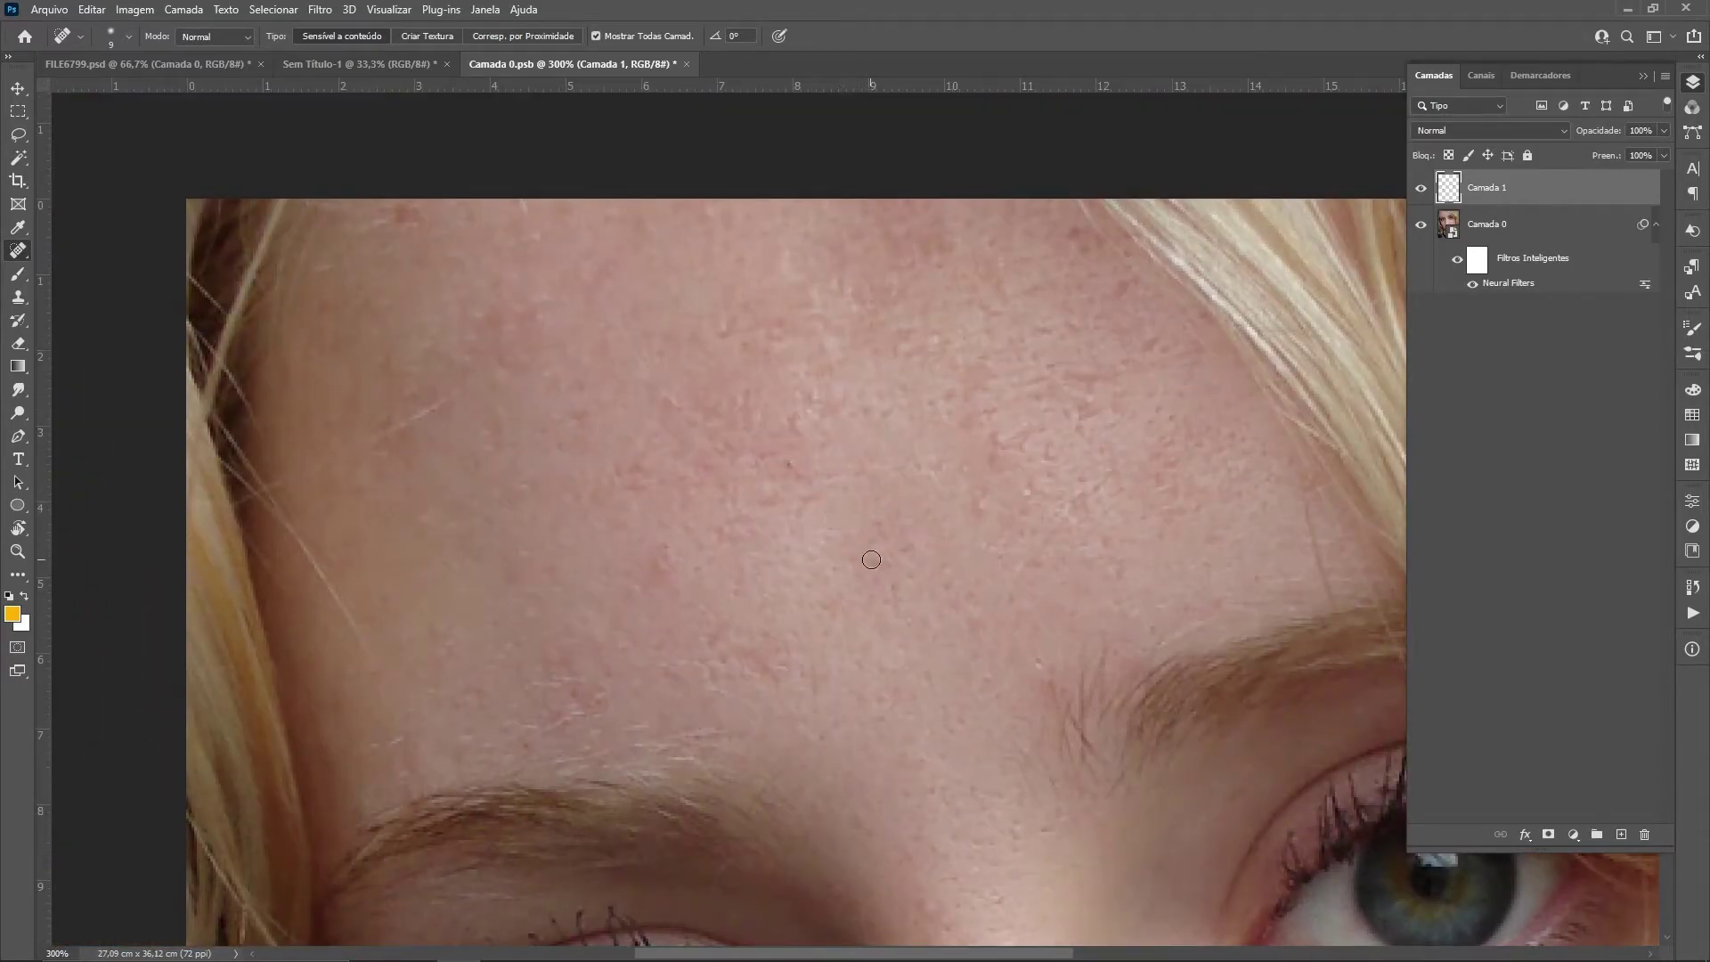
mouse_move(868, 559)
left_mouse_down()
mouse_move(906, 552)
mouse_move(880, 530)
left_mouse_up()
mouse_move(801, 456)
left_mouse_down()
mouse_move(775, 456)
mouse_move(788, 417)
mouse_move(733, 413)
left_mouse_up()
left_click(813, 412)
left_click_drag(652, 550, 676, 566)
left_click(741, 581)
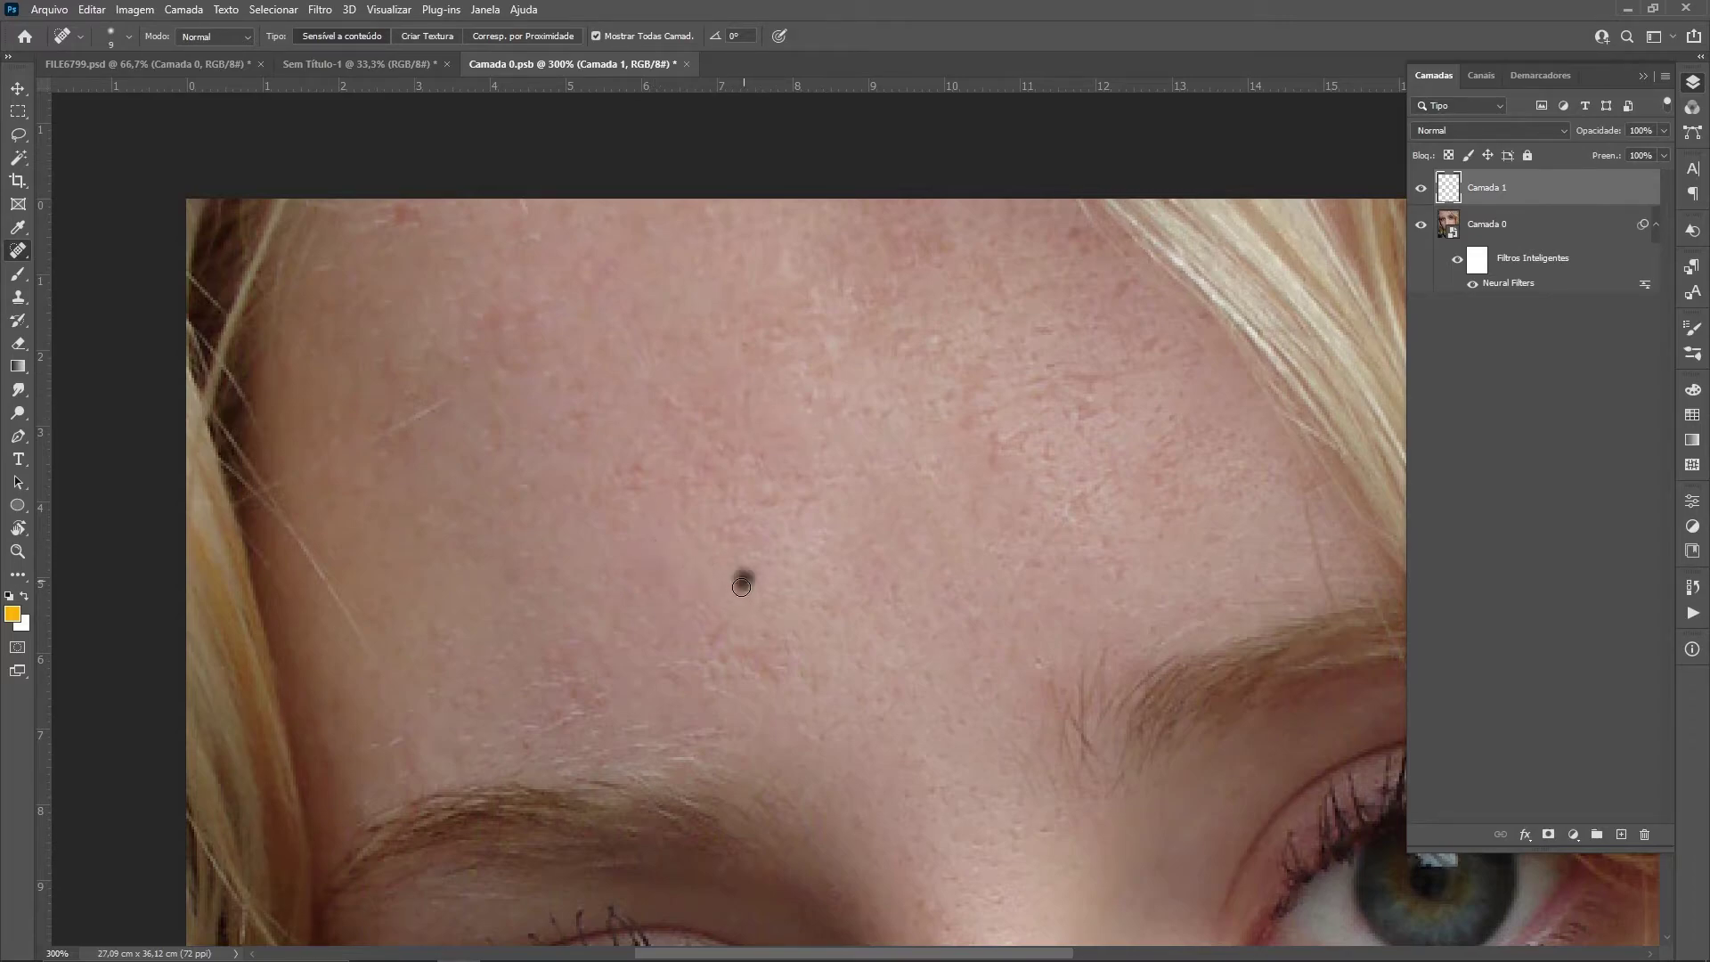
left_click(893, 594)
Heal the tiny remaining forehead spots and fit the whole portrait on screen
left_click(997, 433)
left_click(988, 462)
left_click(1051, 453)
left_click(767, 493)
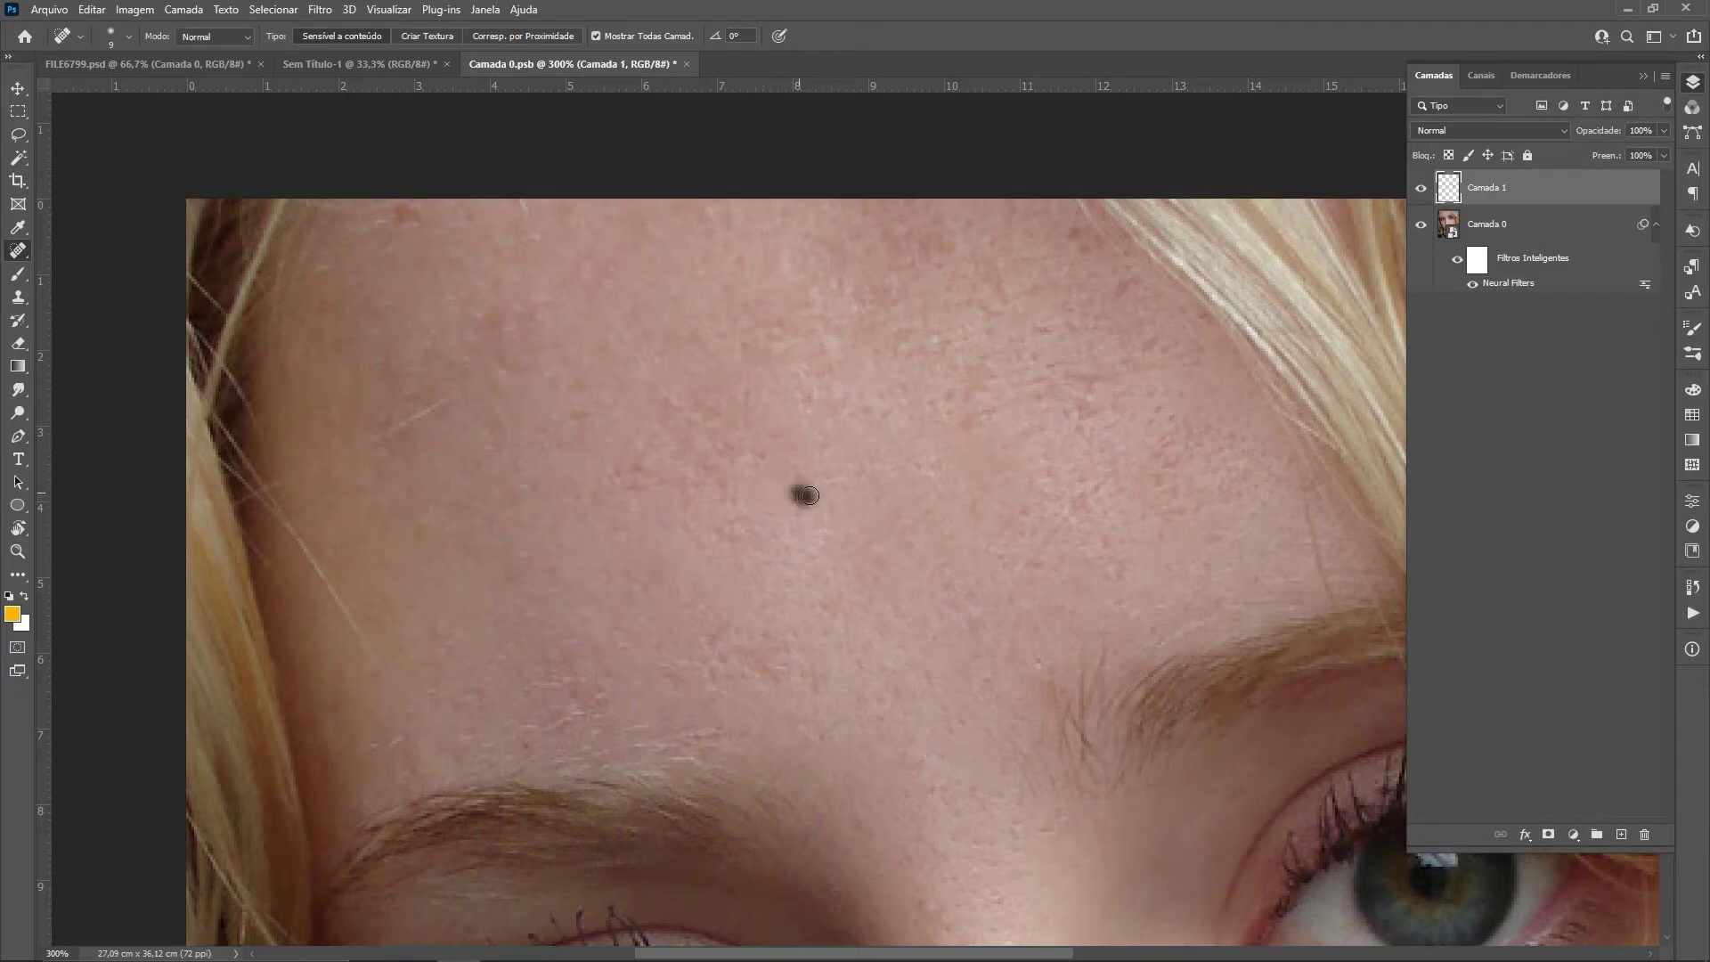
left_click(813, 395)
key("ctrl+0")
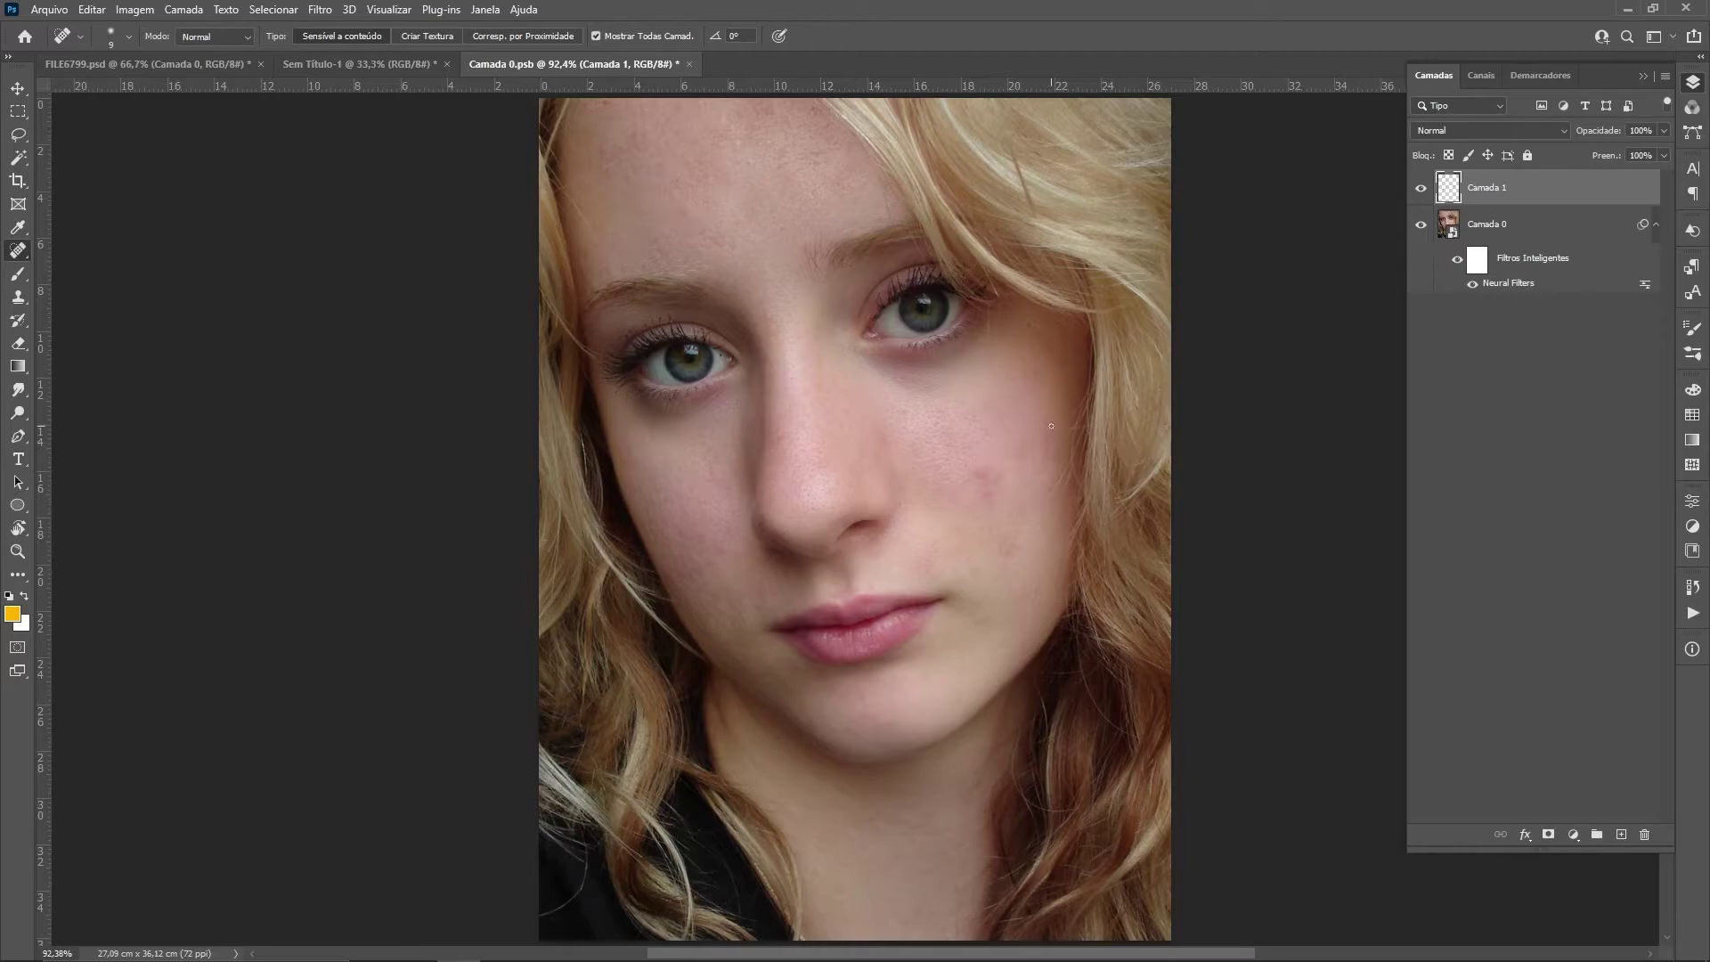
Heal three leftover cheek spots, then stamp visible layers into new layer Camada 2
scroll(1051, 410, "up", 3)
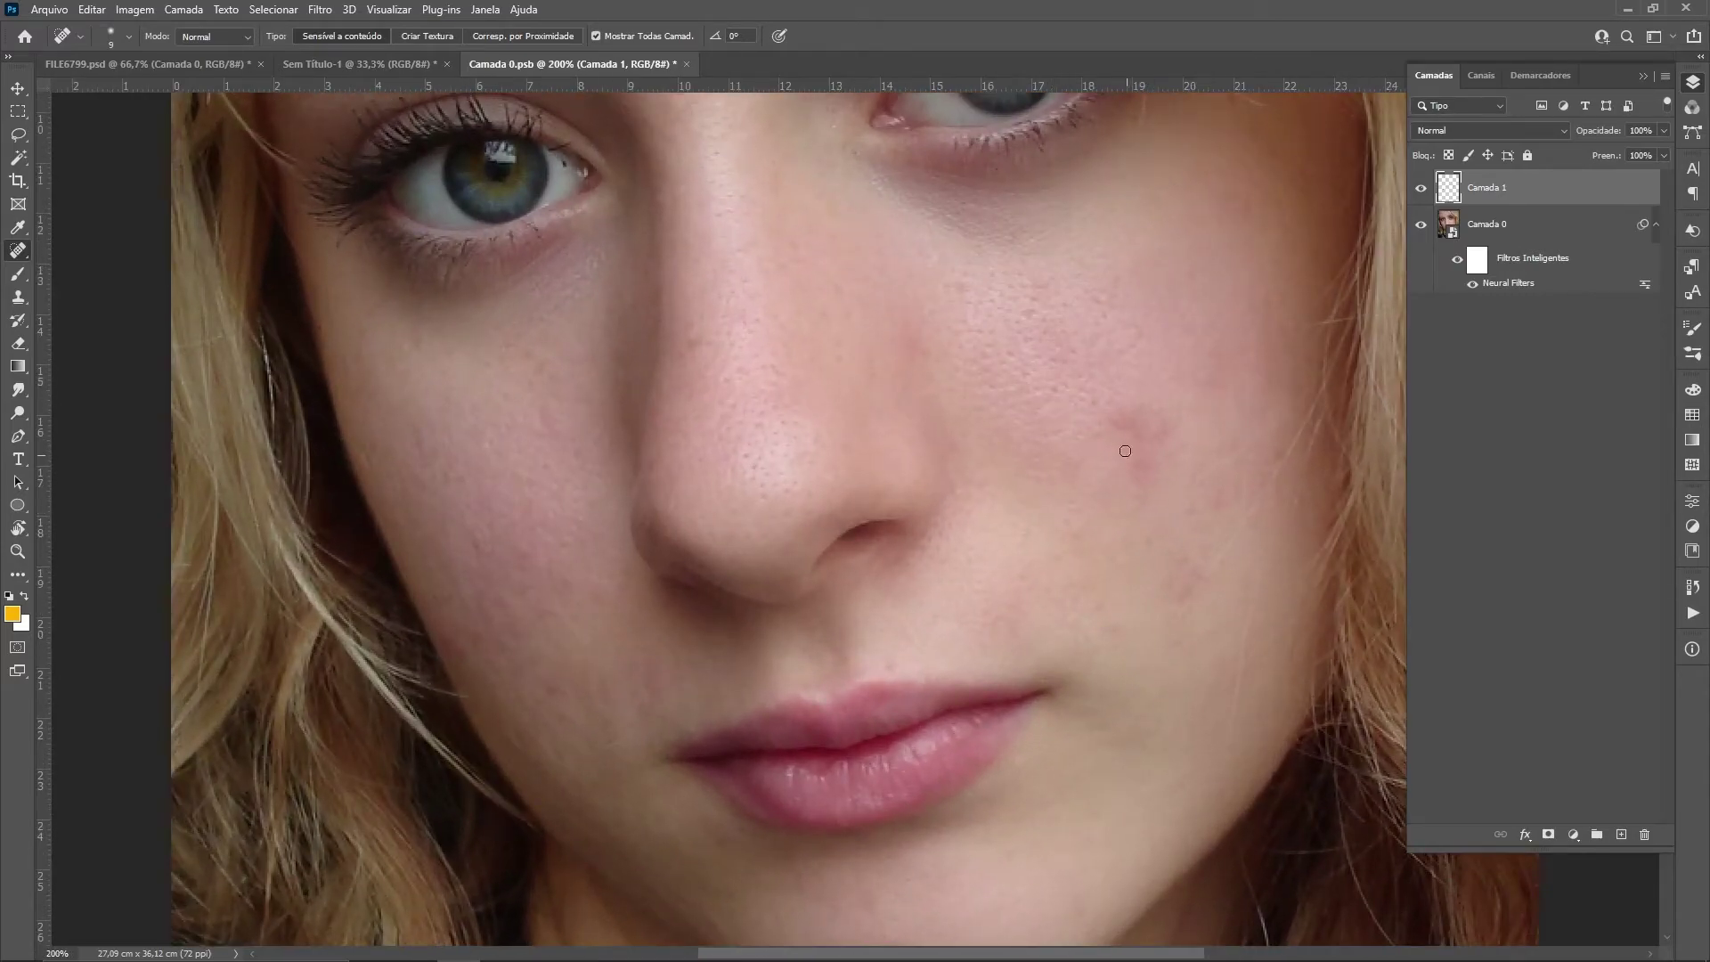
left_click_drag(1114, 409, 1138, 430)
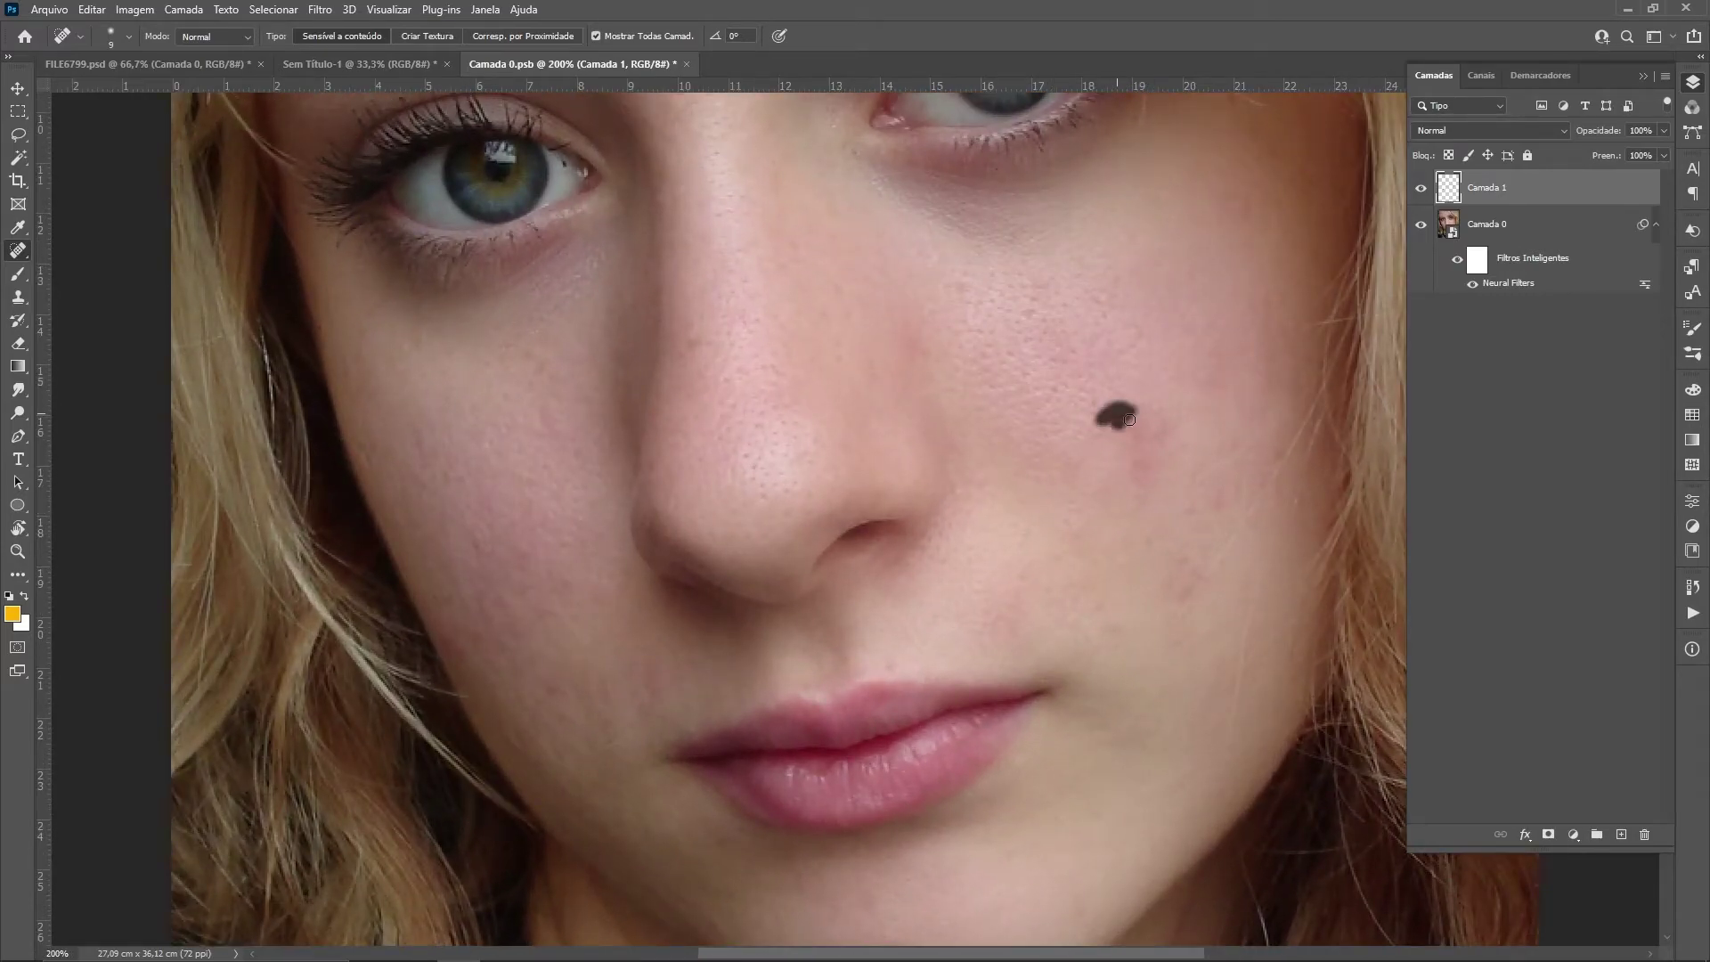
left_click(1134, 473)
left_click_drag(1143, 446, 1176, 450)
key("ctrl+shift+alt+e")
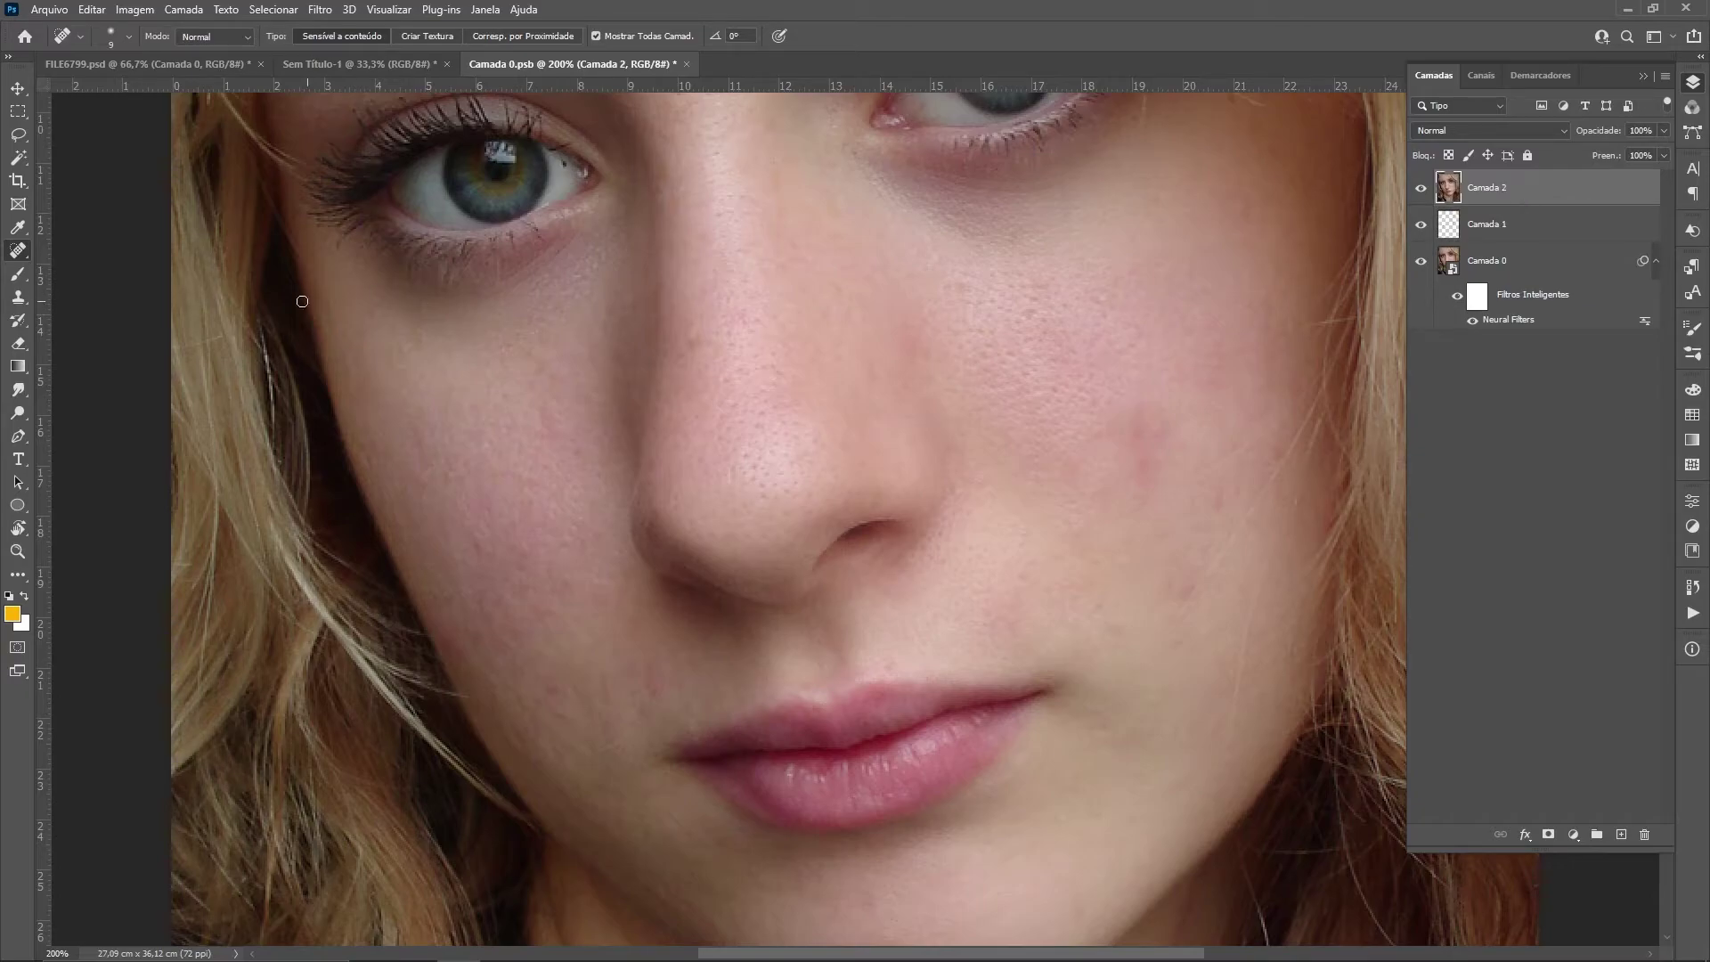
With the Patch Tool, patch two blemished cheek areas using nearby clean skin
right_click(10, 254)
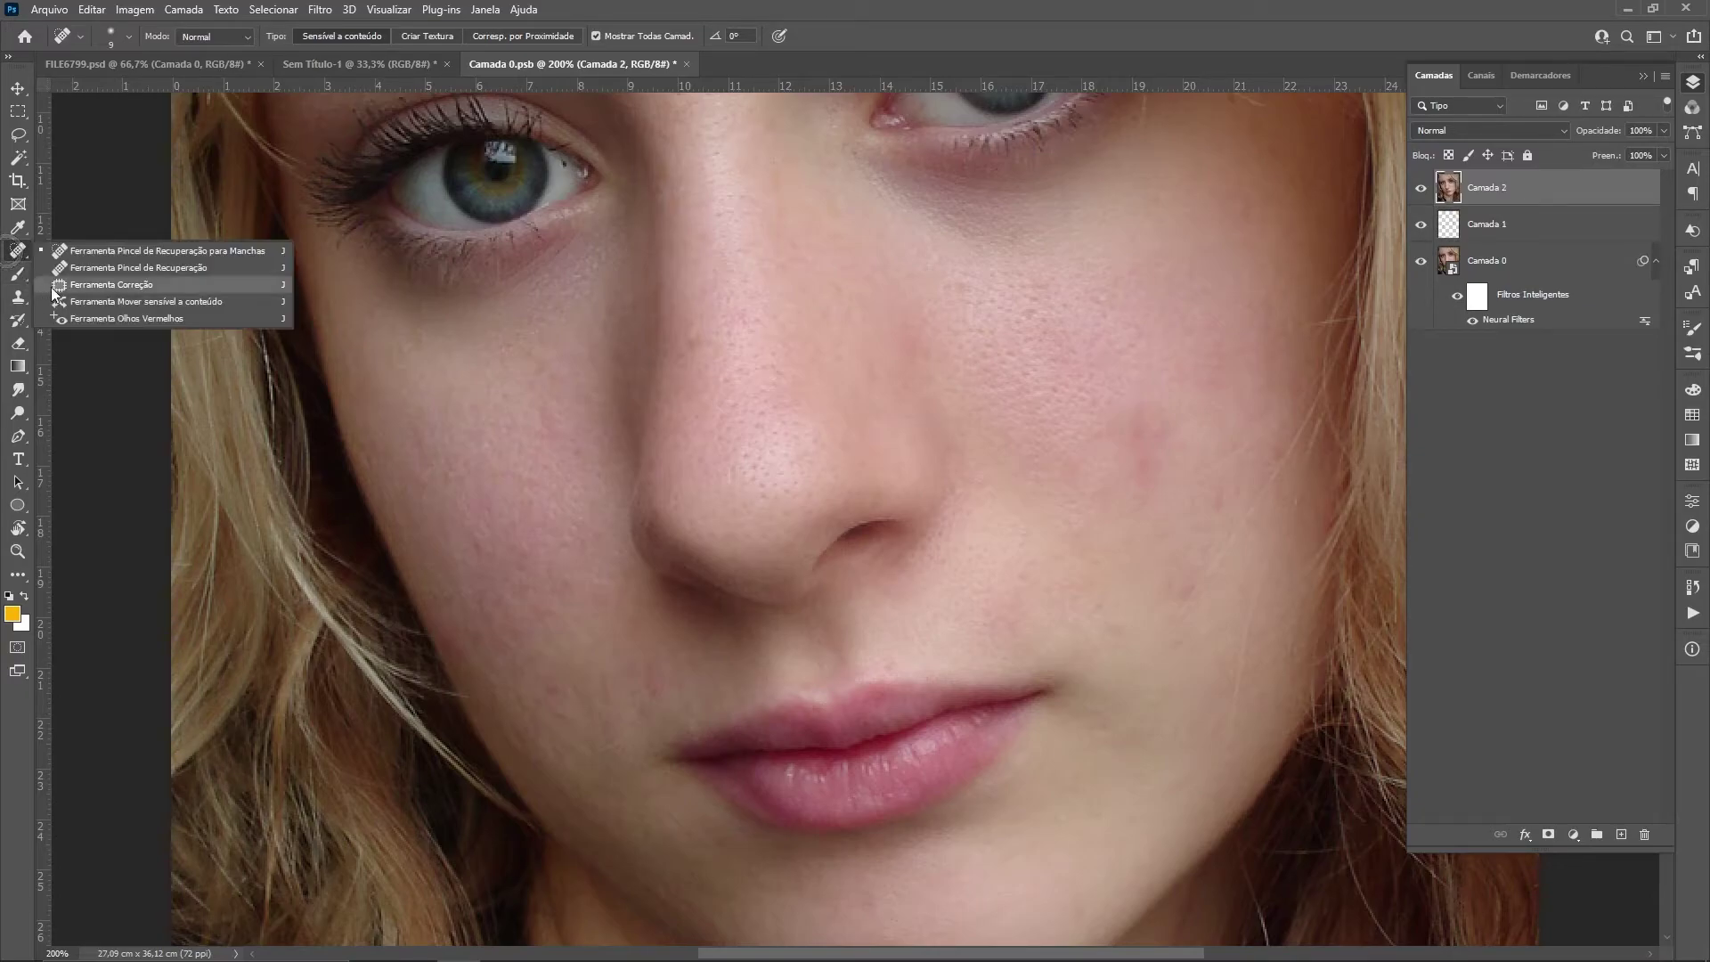
left_click(98, 286)
mouse_move(1165, 438)
left_mouse_down()
mouse_move(1118, 425)
mouse_move(1162, 485)
left_mouse_up()
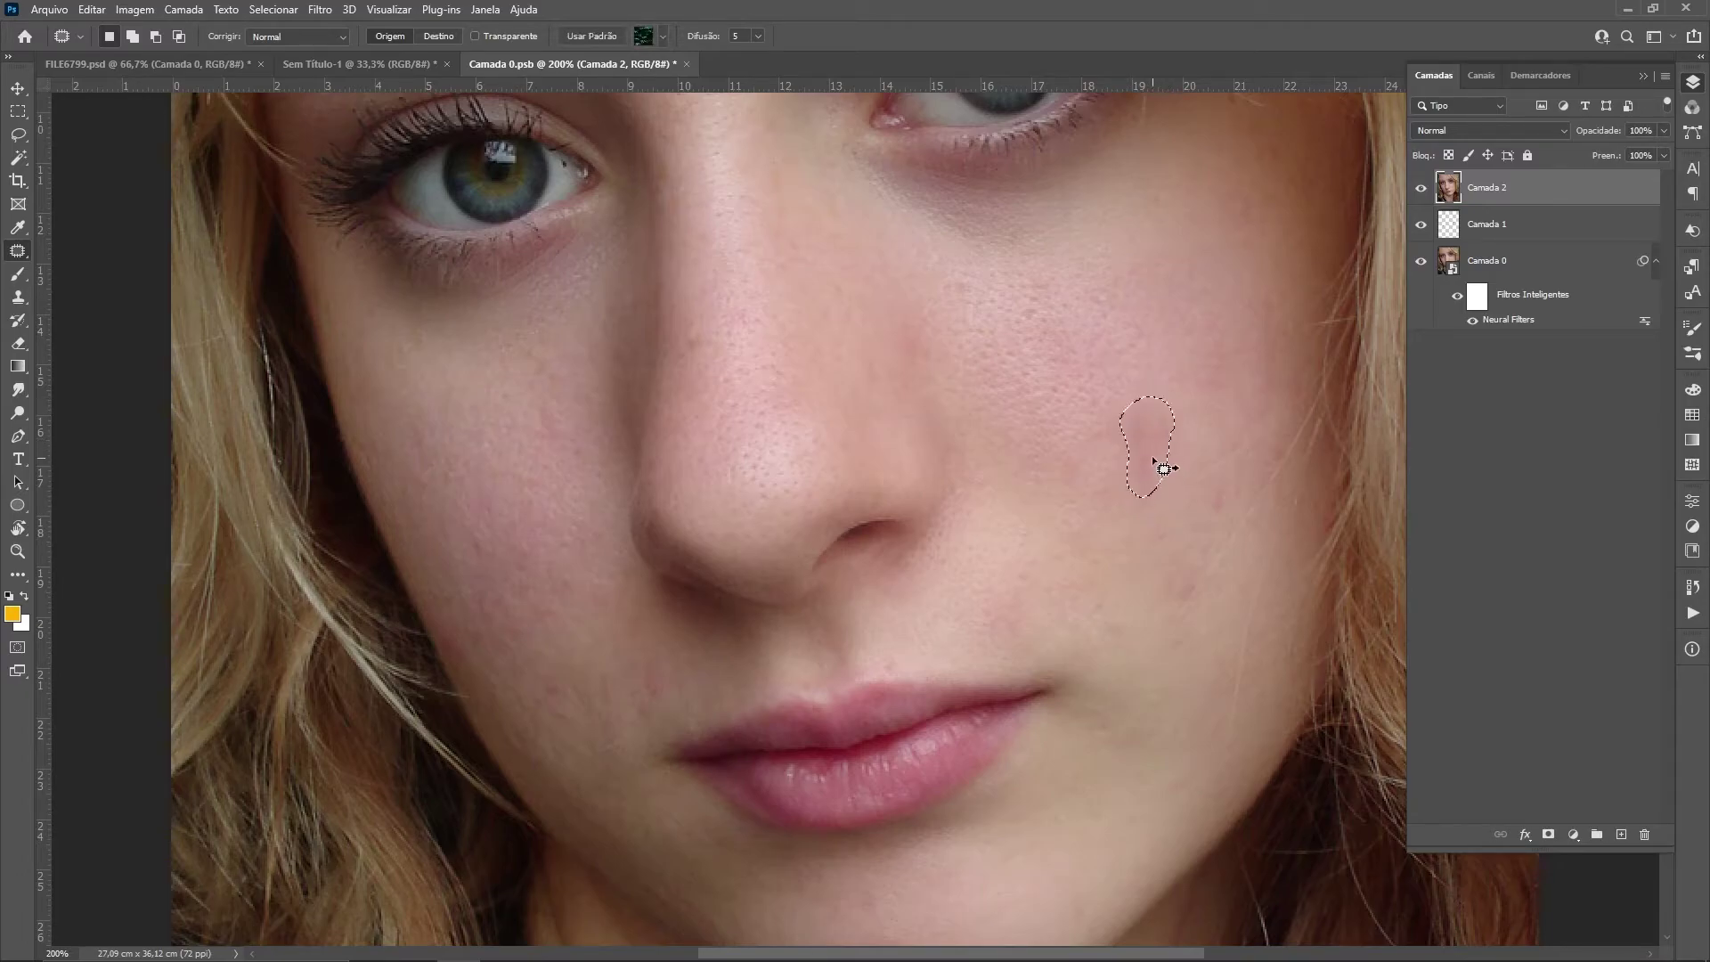
left_click_drag(1223, 433, 1219, 432)
key("ctrl+d")
mouse_move(1148, 506)
left_mouse_down()
mouse_move(1157, 488)
mouse_move(1140, 542)
left_mouse_up()
key("ctrl+d")
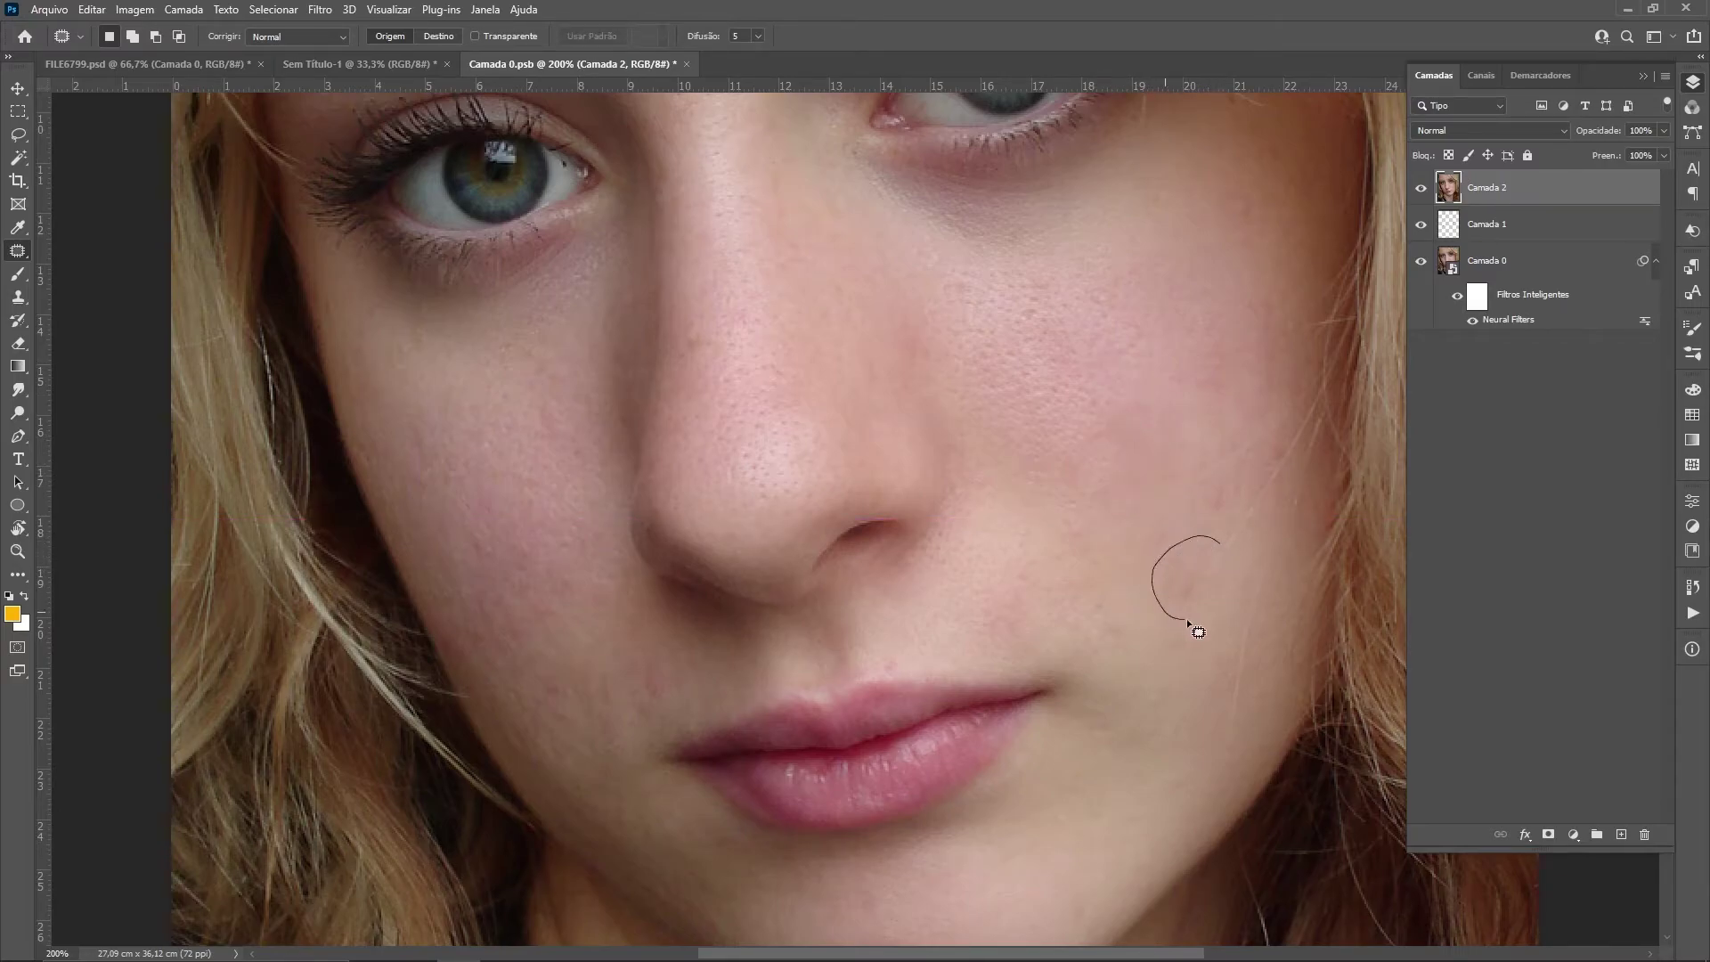
Patch two more cheek spots and a spot on the upper nose
left_click_drag(1187, 621, 1232, 557)
left_click_drag(1236, 617, 1193, 521)
key("ctrl+d")
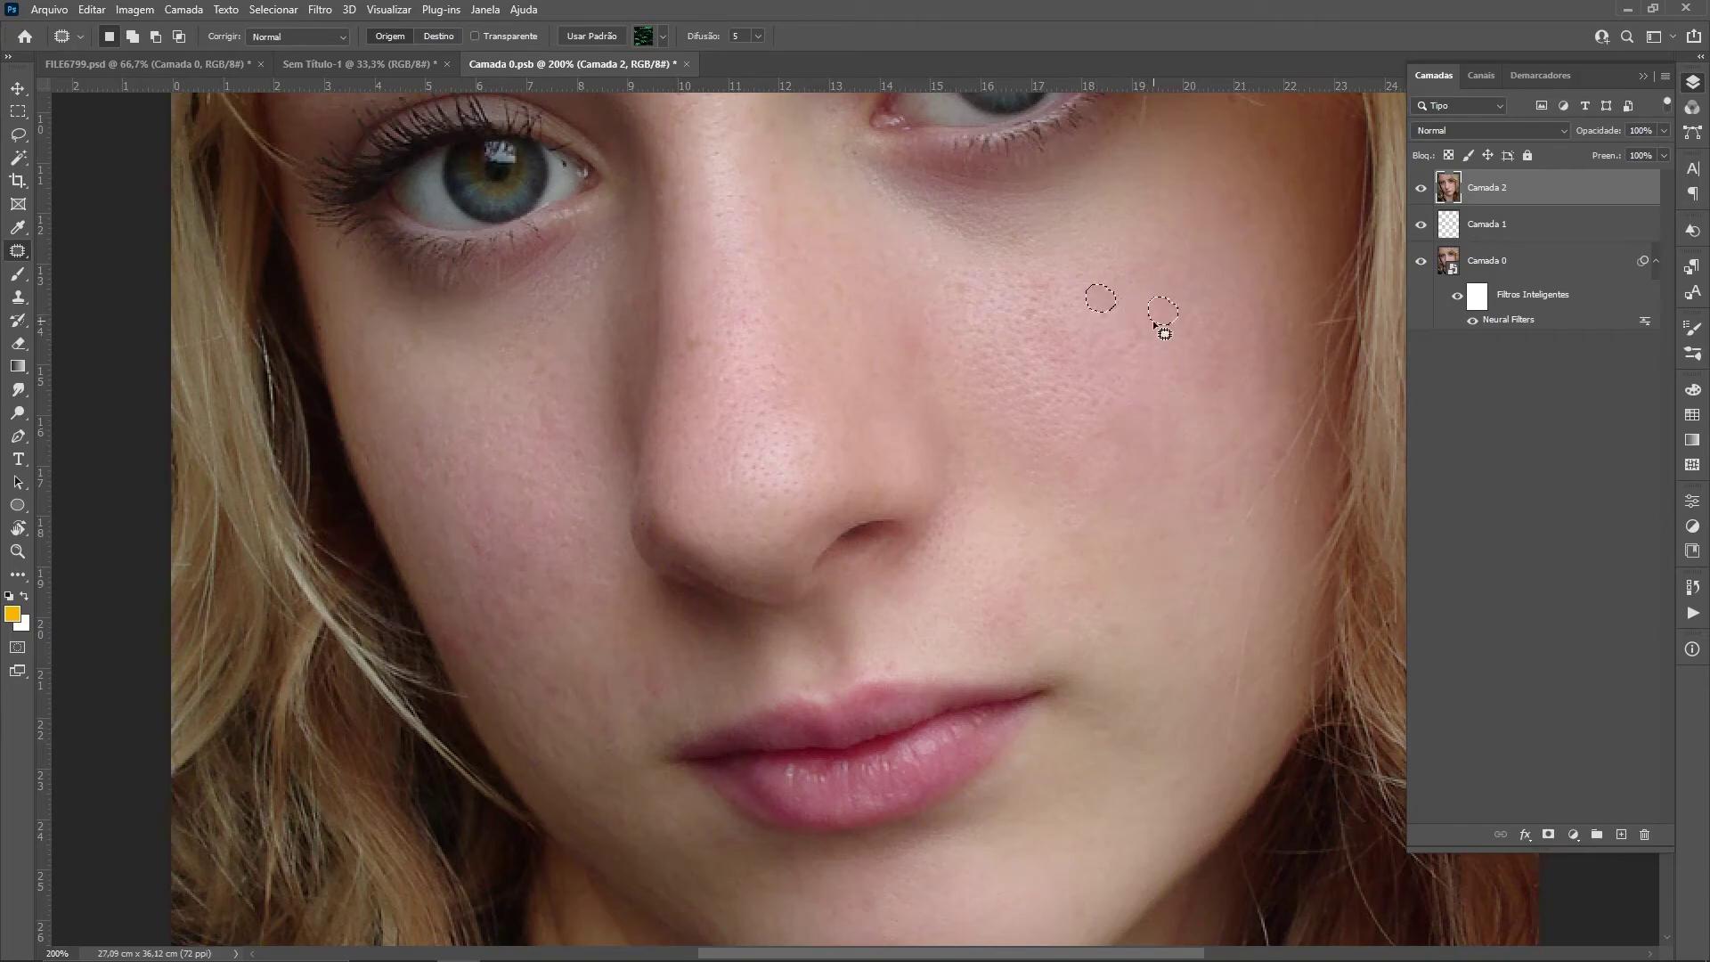
left_click_drag(1038, 298, 1088, 351)
key("ctrl+d")
left_click_drag(701, 336, 734, 436)
key("ctrl+d")
Patch another cheek spot and a spot on the forehead
left_click_drag(569, 533, 518, 583)
key("ctrl+d")
left_click_drag(757, 285, 744, 657)
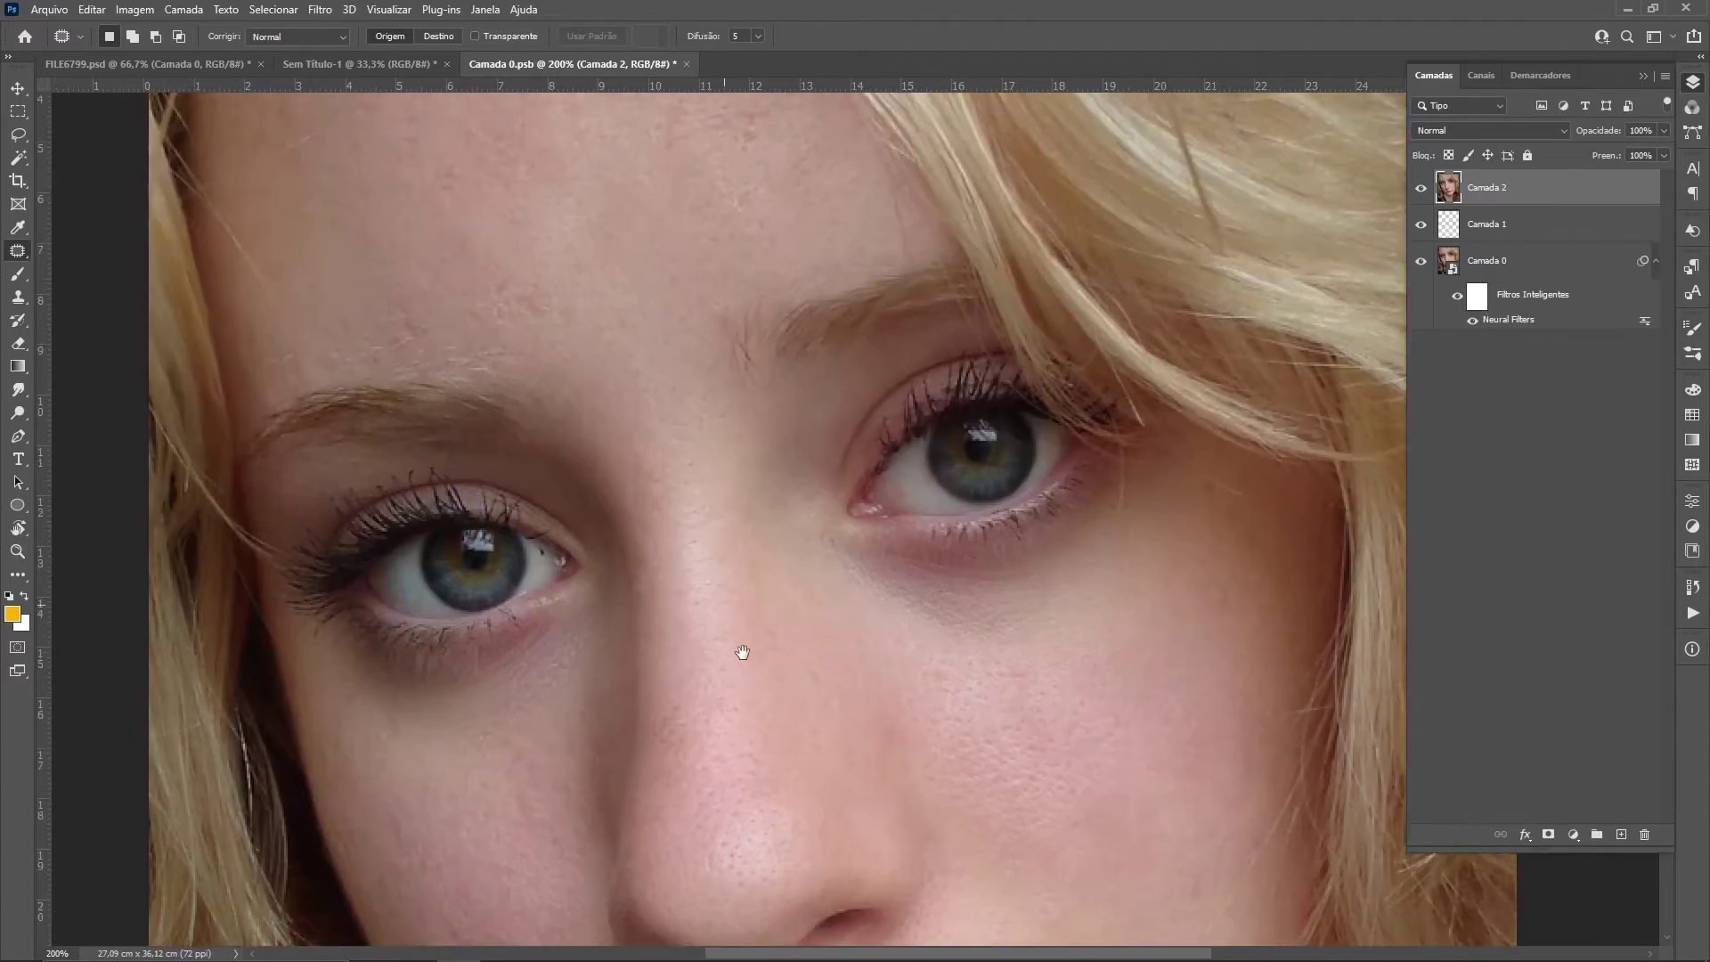
left_click_drag(806, 72, 821, 470)
mouse_move(478, 631)
left_mouse_down()
mouse_move(580, 663)
mouse_move(583, 681)
mouse_move(599, 623)
mouse_move(643, 626)
mouse_move(572, 593)
left_mouse_up()
key("ctrl+d")
key("ctrl+d")
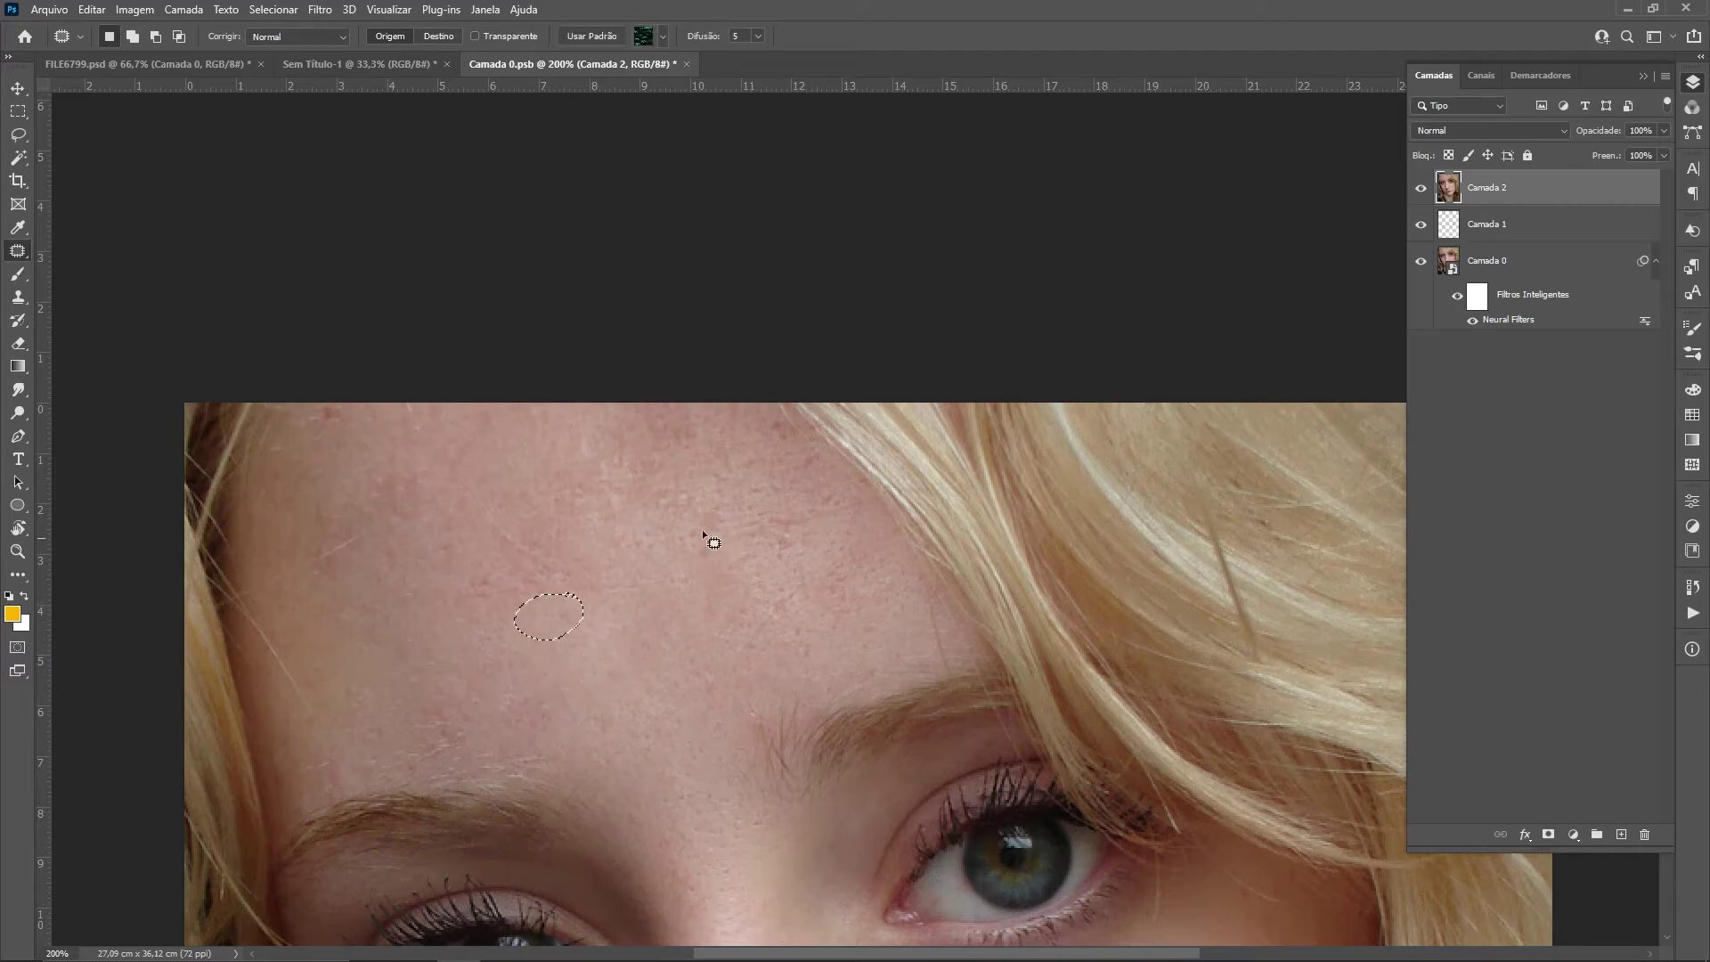
Patch the last three forehead blemishes, then zoom out to fit the whole portrait
left_click_drag(780, 507, 781, 509)
left_click_drag(770, 537, 726, 572)
mouse_move(570, 561)
left_mouse_down()
mouse_move(557, 599)
mouse_move(501, 489)
mouse_move(567, 448)
left_mouse_up()
key("ctrl+d")
left_click_drag(567, 450, 507, 477)
key("ctrl+d")
left_click_drag(318, 418, 344, 466)
key("ctrl+d")
key("ctrl+minus")
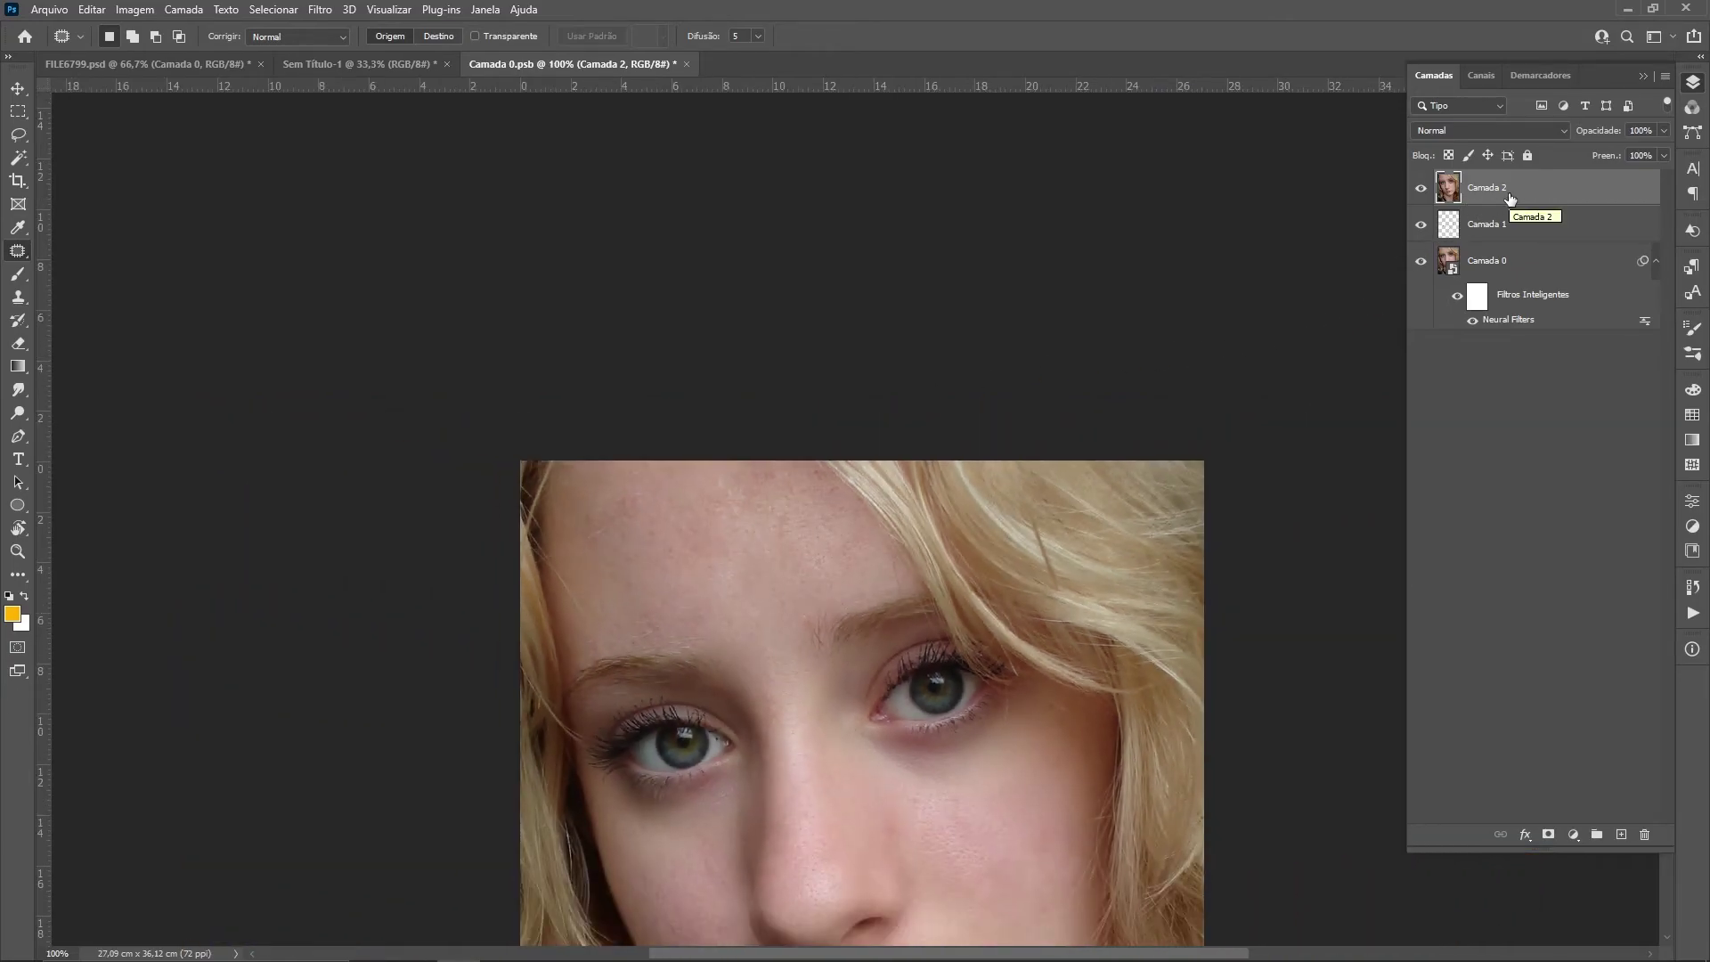
key("ctrl+0")
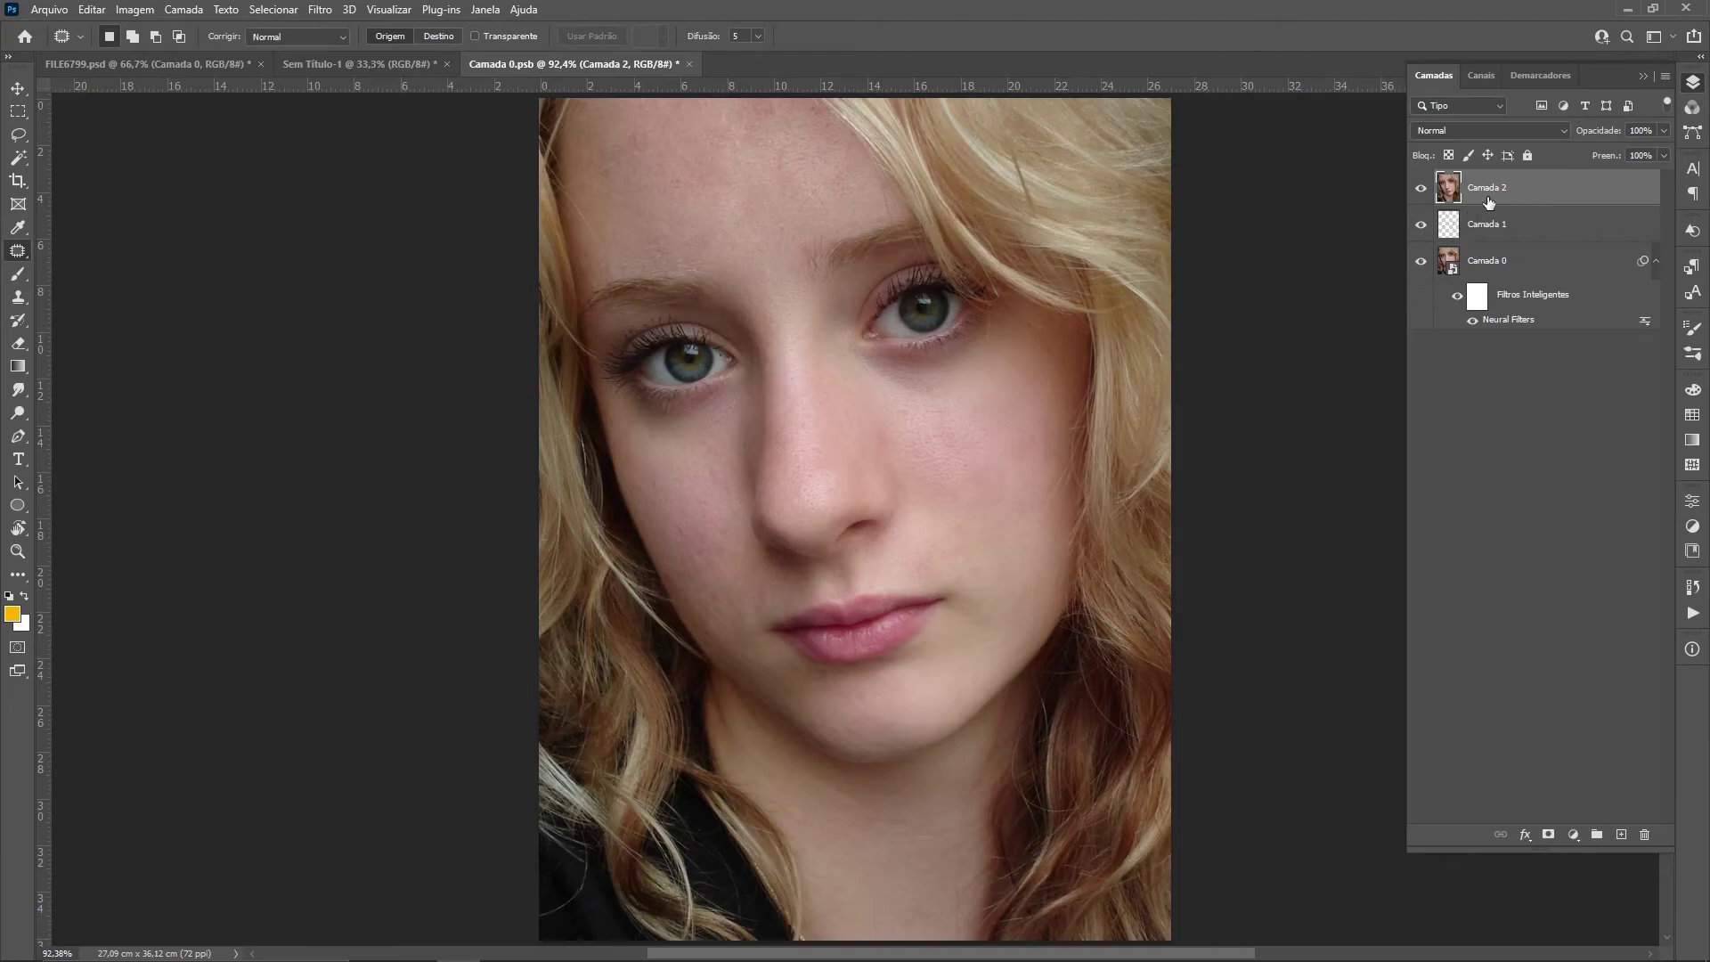
Stamp a merged top layer named final, toggling Camada 2 and the smoothing filter to compare
key("ctrl+alt+shift+e")
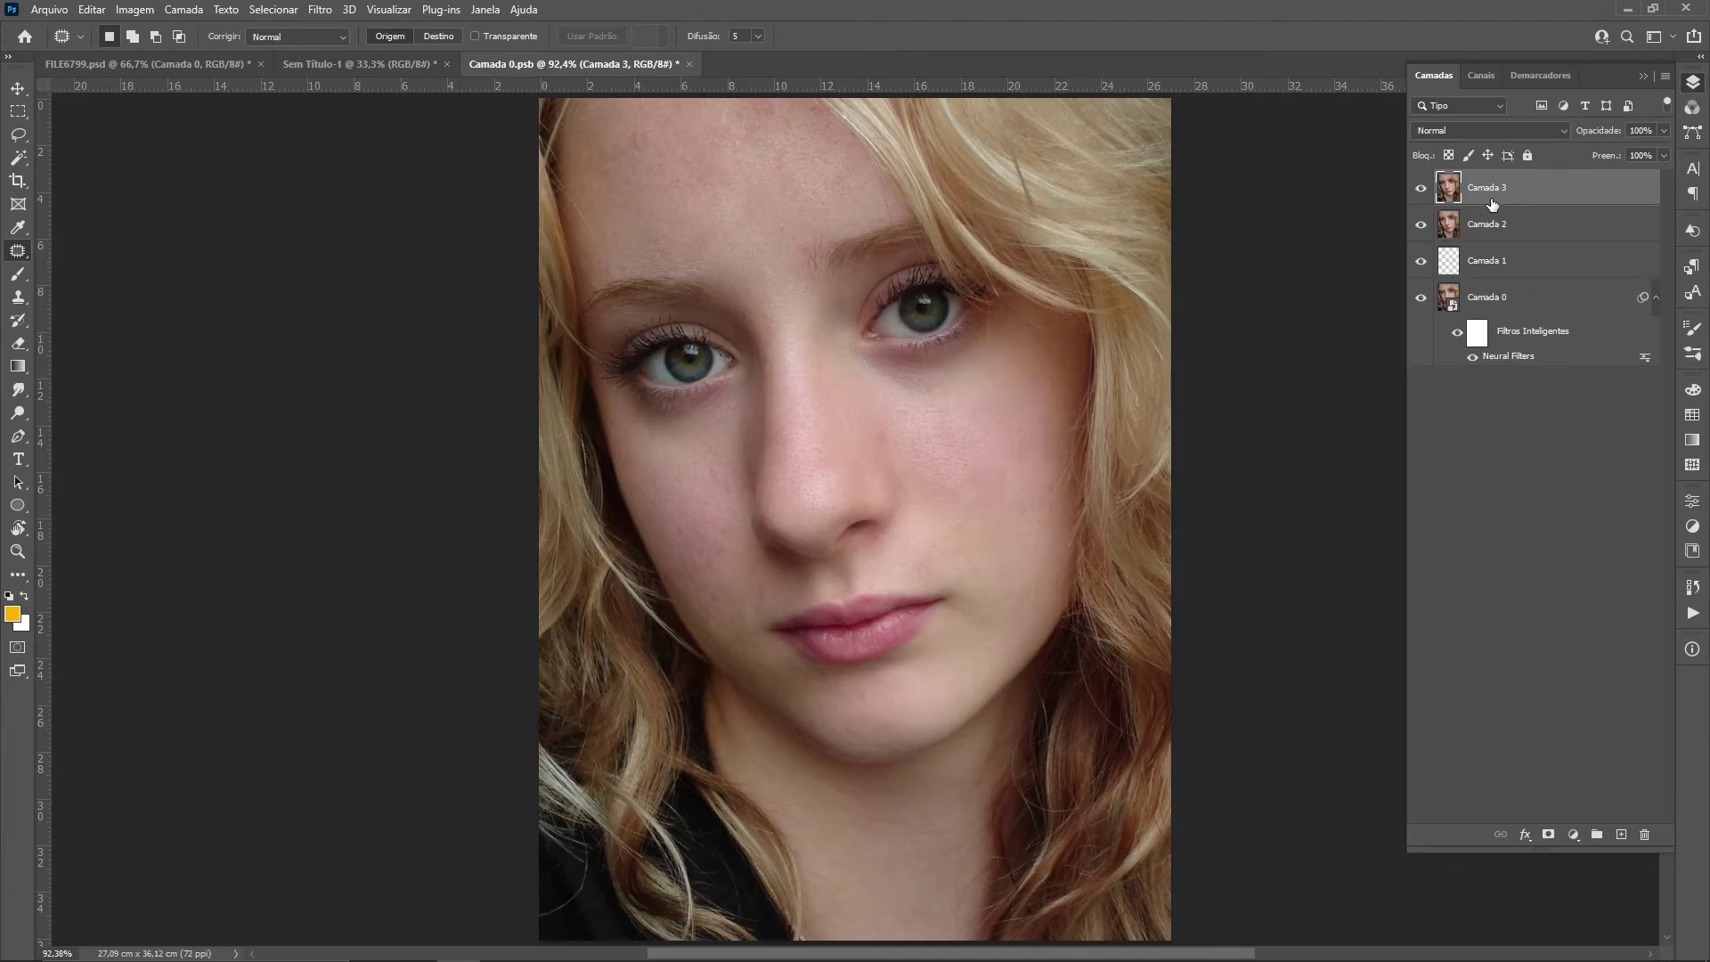
double_click(1485, 190)
type("final")
left_click(1496, 226)
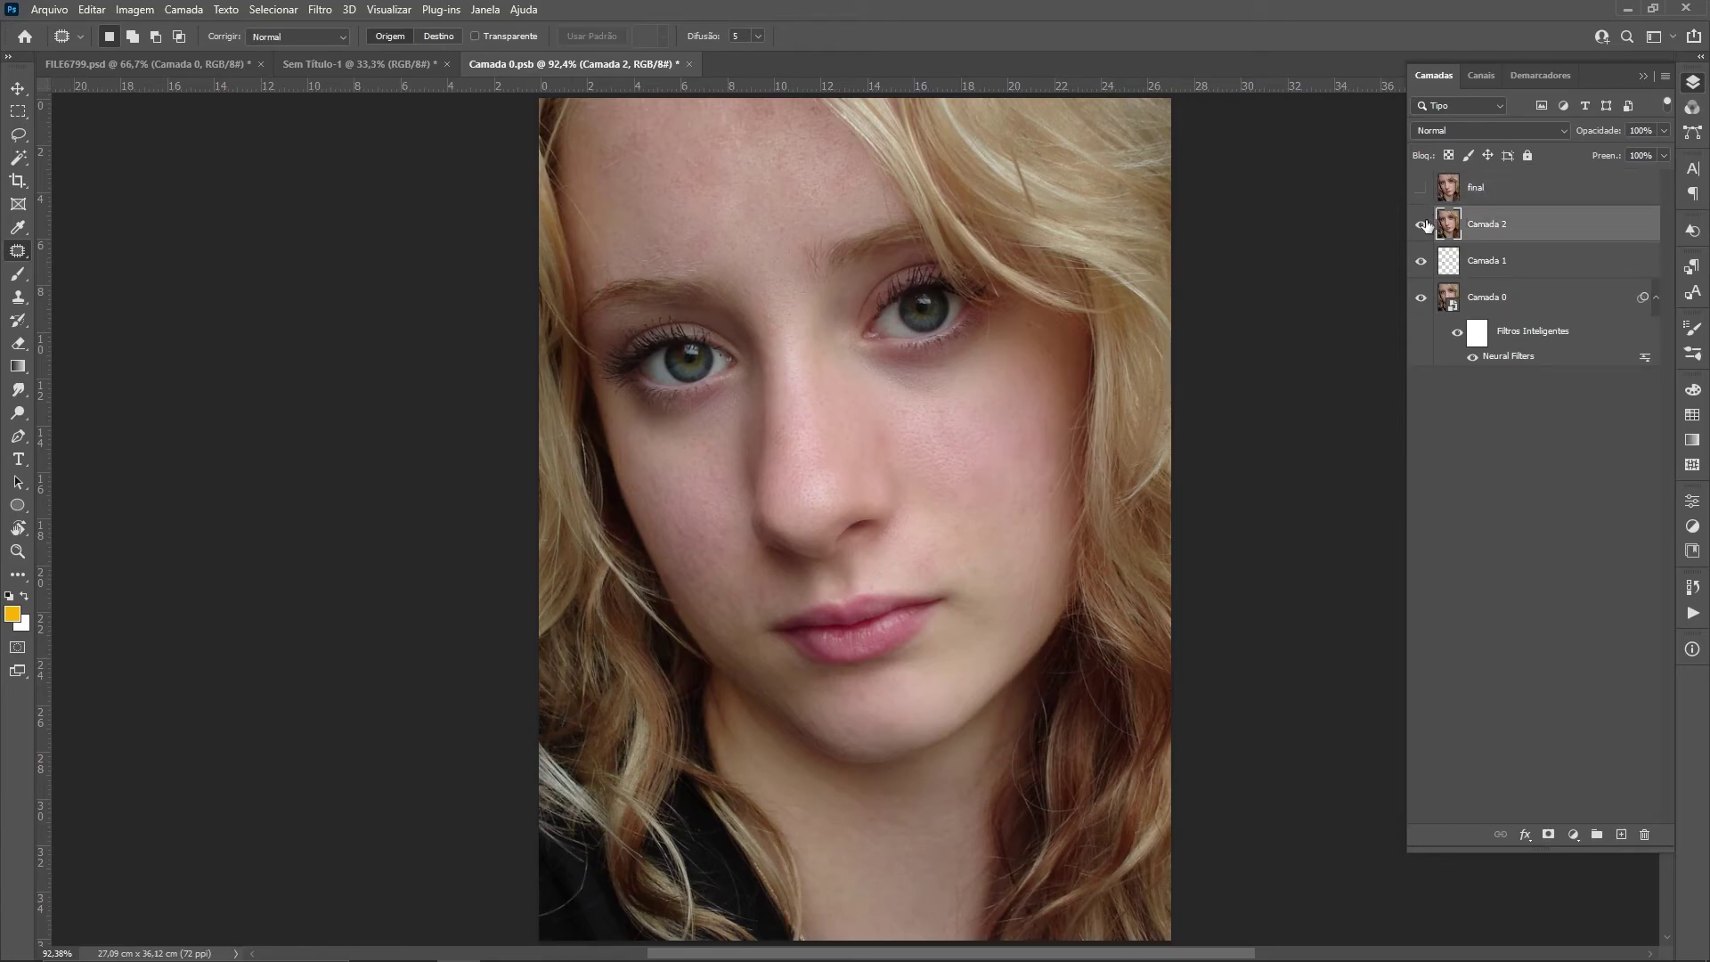
left_click(1423, 224)
left_click(1454, 334)
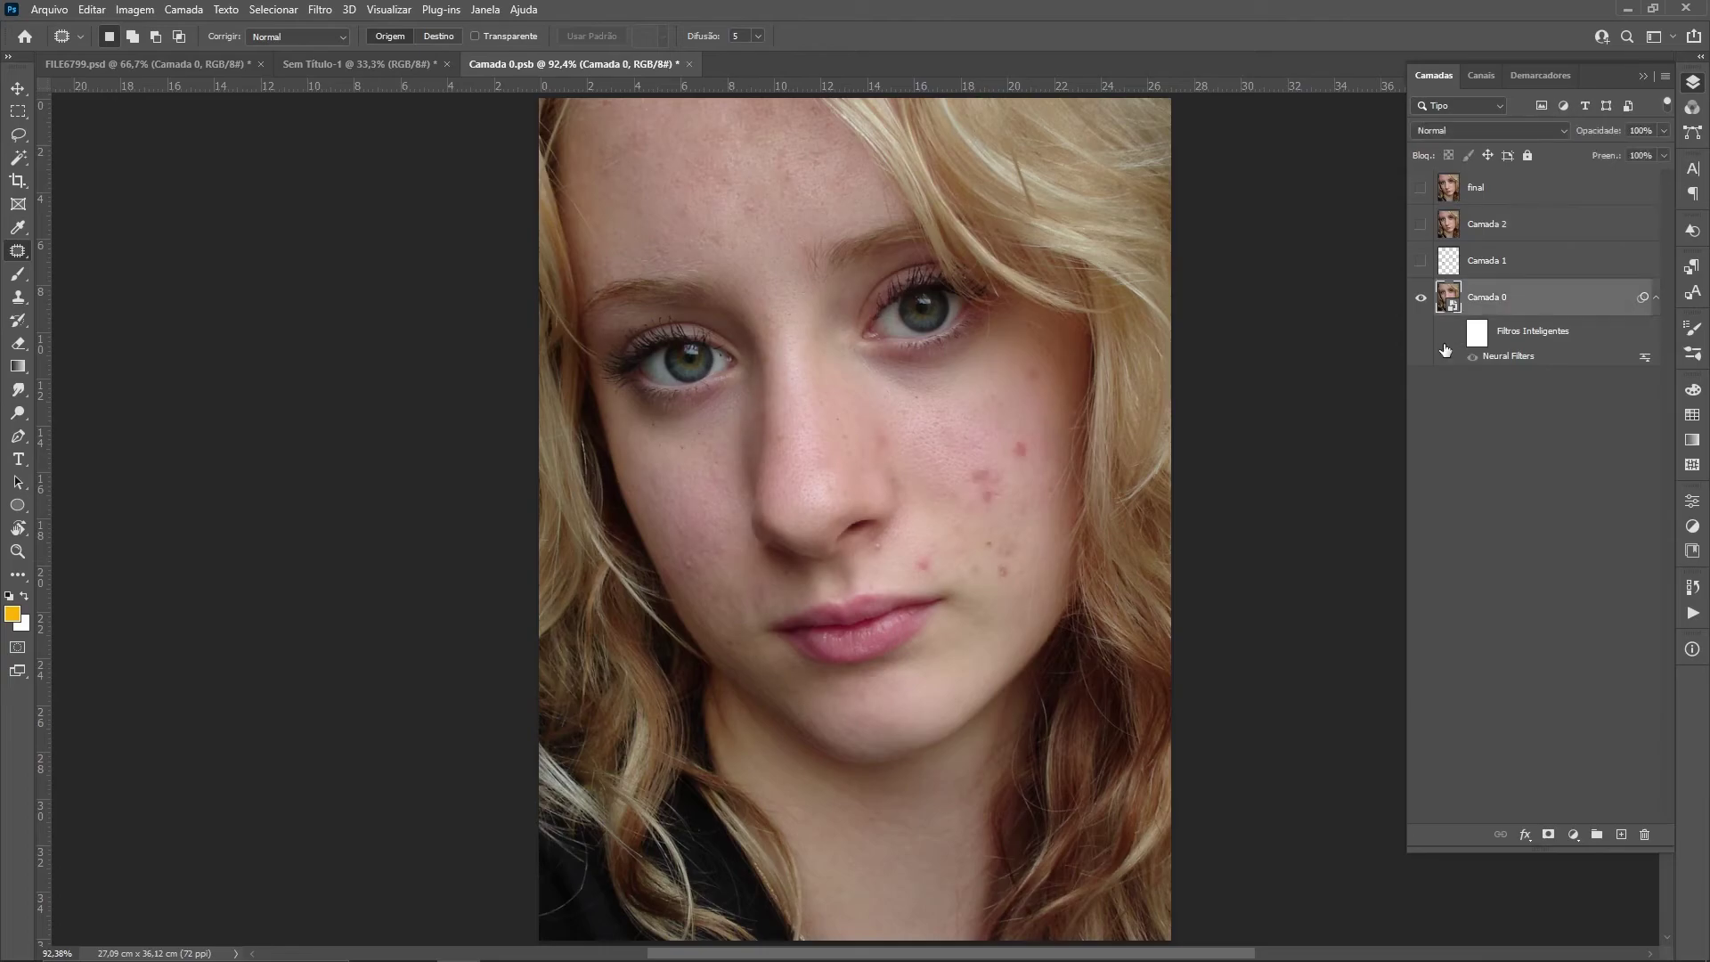
left_click(1421, 189)
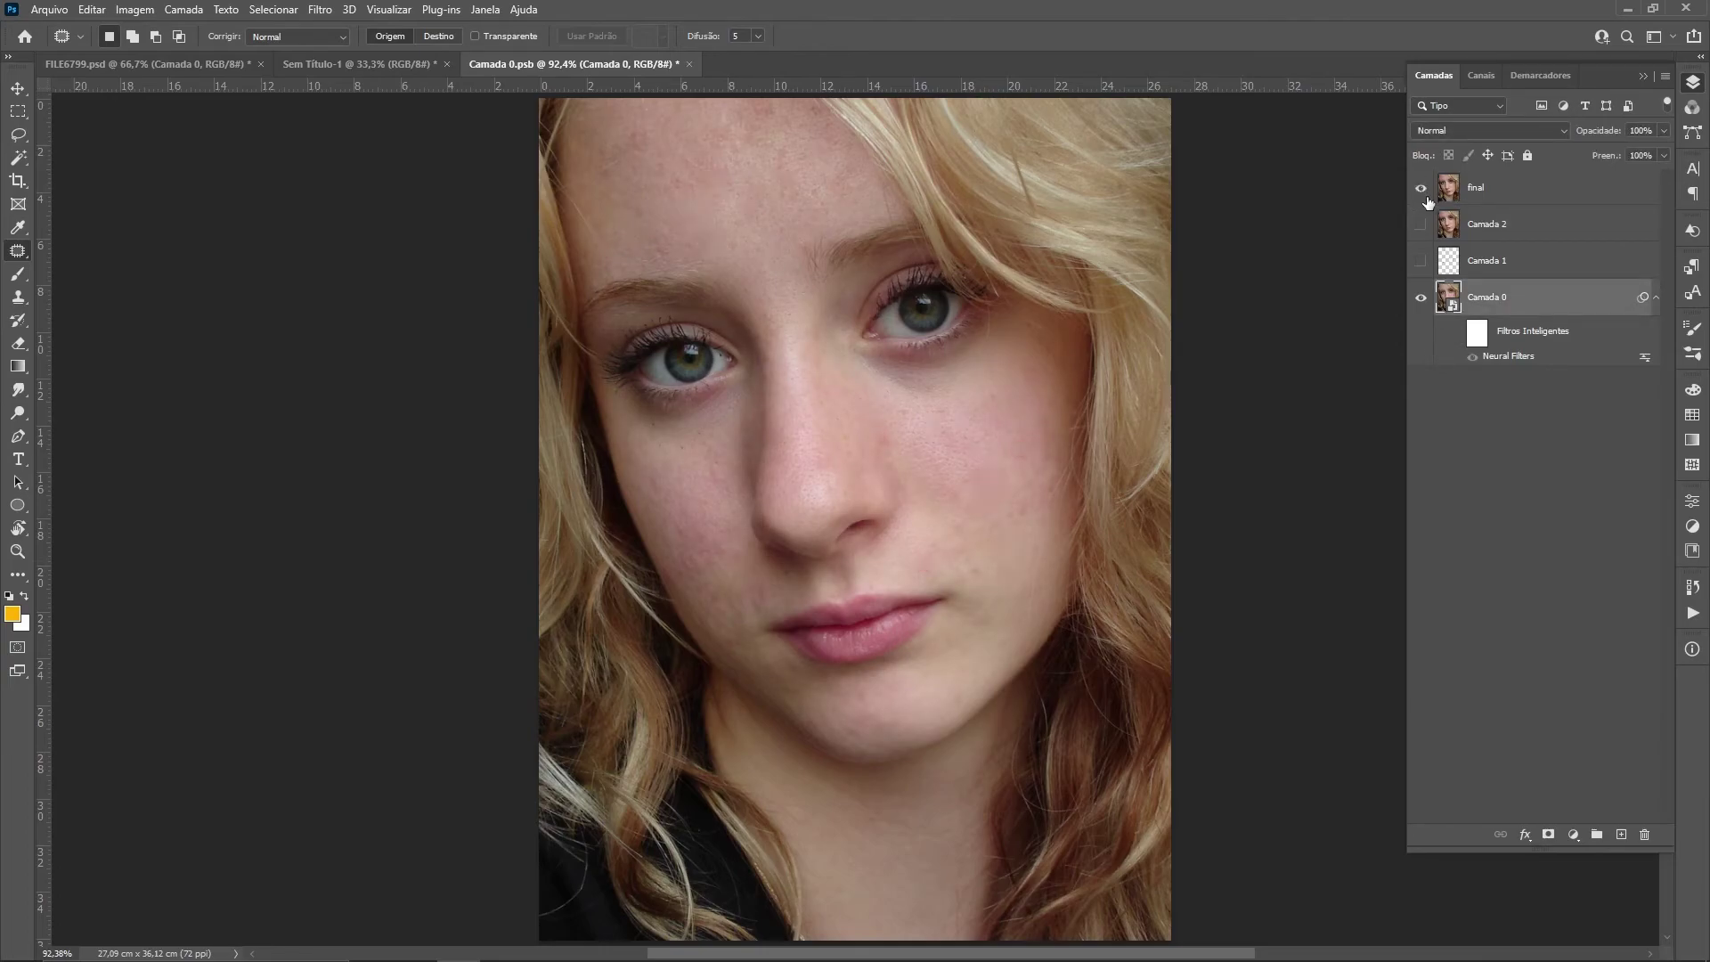